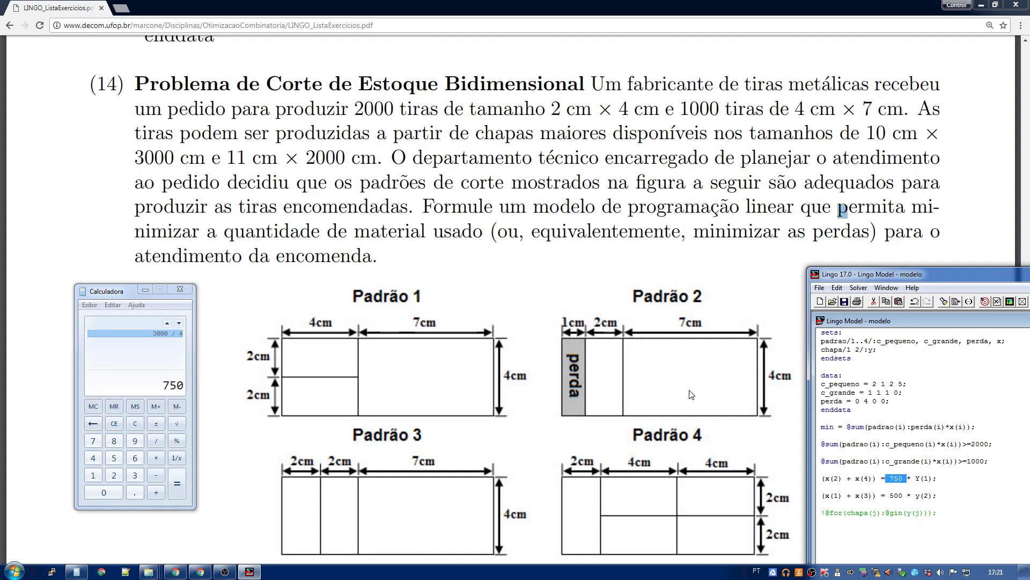
{"action": "left_click", "coordinate": [937, 478]}
{"action": "left_click_drag", "start_coordinate": [916, 478], "coordinate": [937, 479]}
{"action": "left_click_drag", "start_coordinate": [937, 495], "coordinate": [822, 495]}
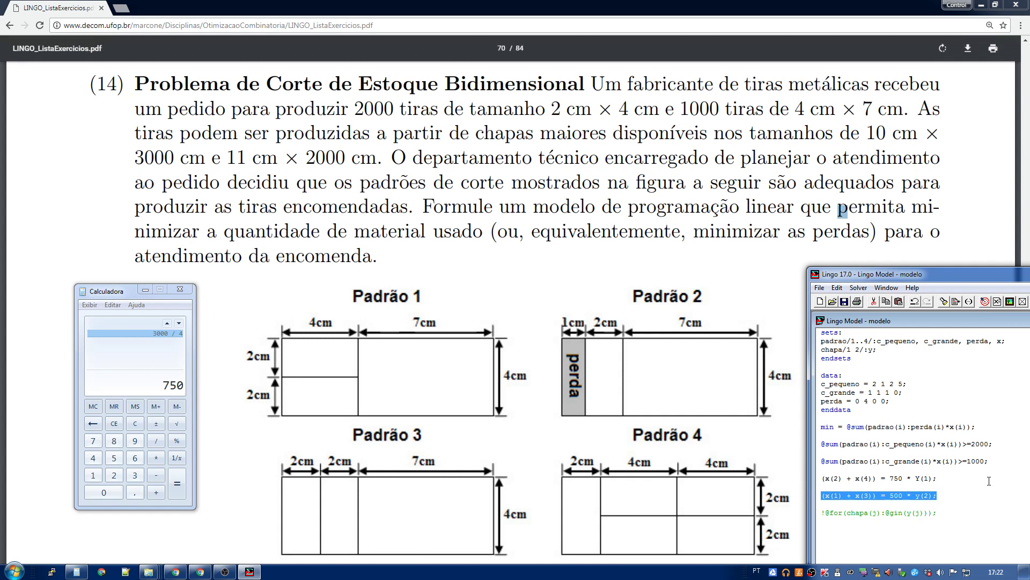
{"action": "left_click_drag", "start_coordinate": [990, 462], "coordinate": [774, 447]}
{"action": "left_click", "coordinate": [936, 495]}
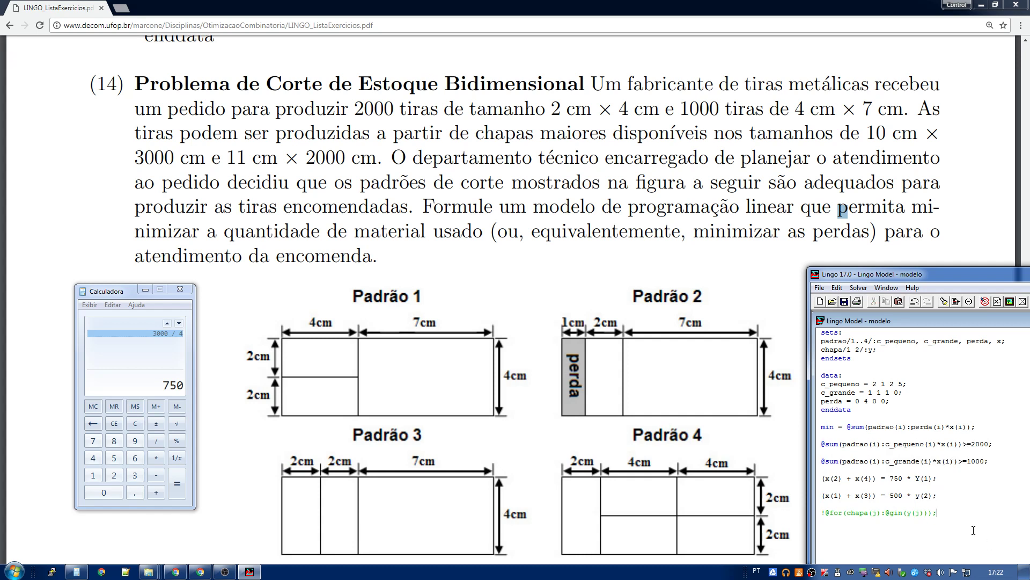
{"action": "left_click_drag", "start_coordinate": [975, 531], "coordinate": [822, 476]}
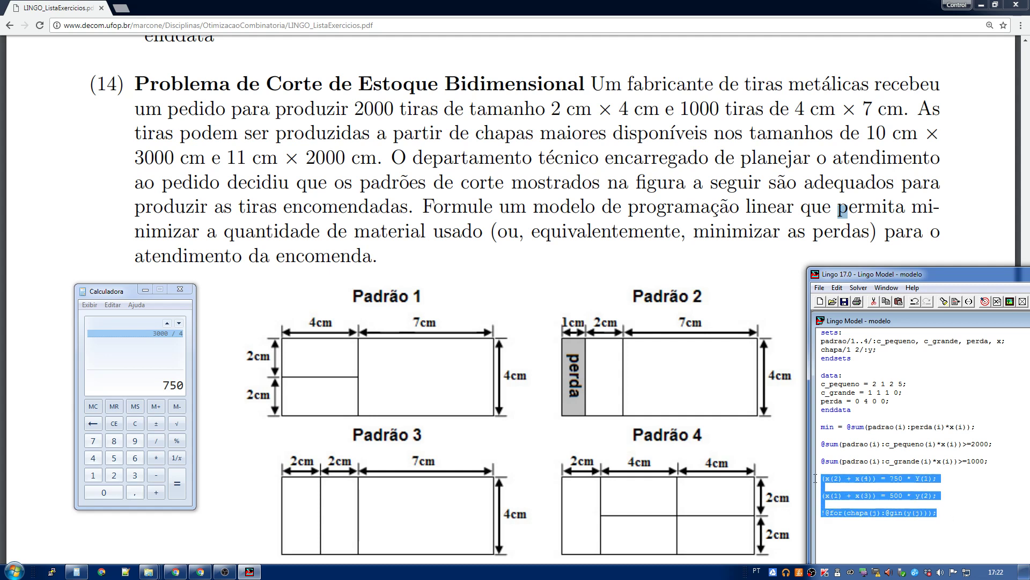
Close the calculator, maximize the Lingo window, and enlarge the model window inside it.
{"action": "left_click", "coordinate": [180, 289]}
{"action": "left_click_drag", "start_coordinate": [985, 277], "coordinate": [295, 62]}
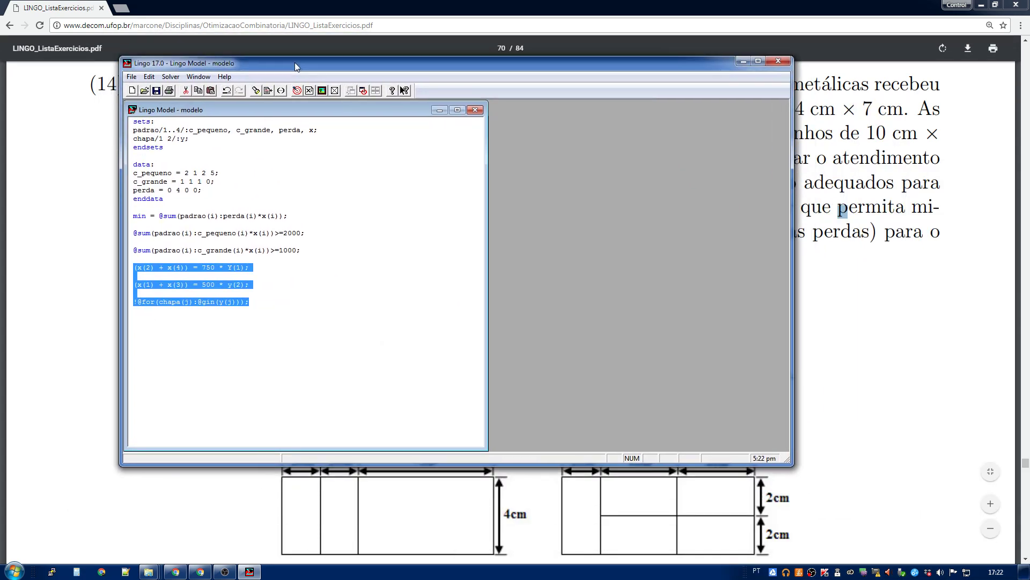
{"action": "double_click", "coordinate": [295, 63]}
{"action": "key", "text": "Down"}
{"action": "left_click_drag", "start_coordinate": [365, 390], "coordinate": [595, 470]}
Solve the model and arrange the solution report beside the code, tall enough to show every variable and row.
{"action": "left_click", "coordinate": [175, 31]}
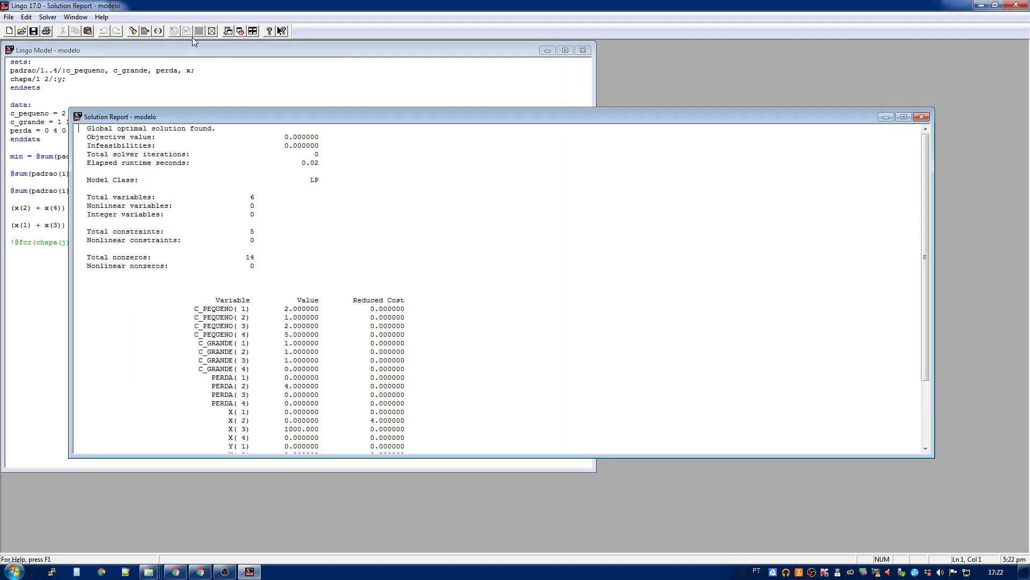
{"action": "left_click_drag", "start_coordinate": [242, 113], "coordinate": [441, 76]}
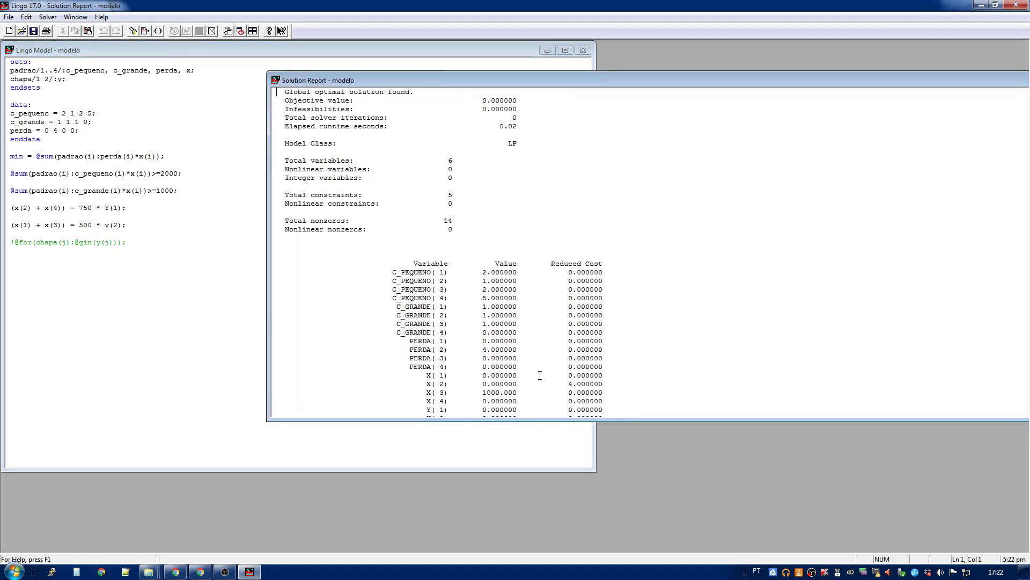
{"action": "scroll", "coordinate": [540, 375], "scroll_direction": "down", "scroll_amount": 2}
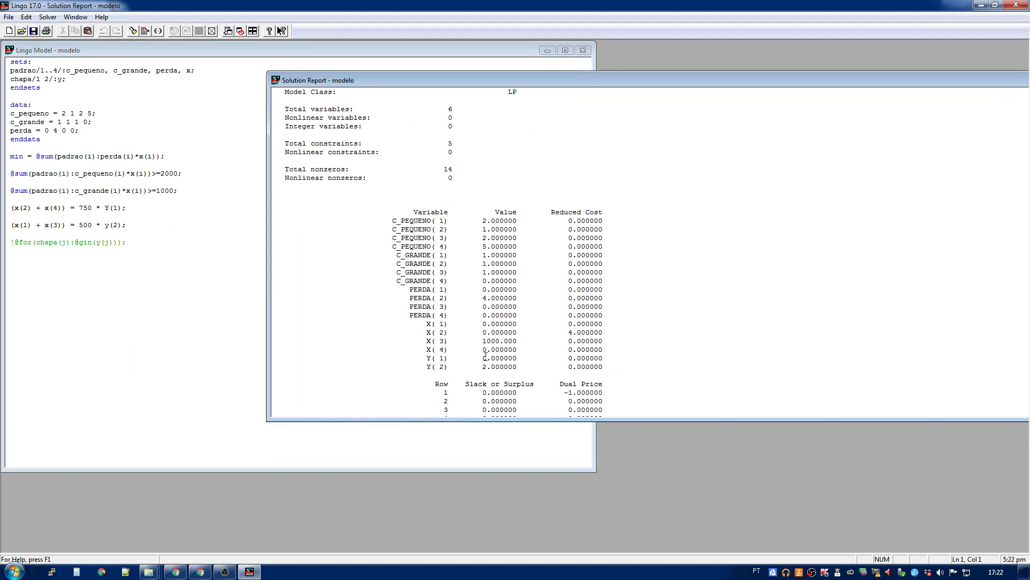
{"action": "left_click_drag", "start_coordinate": [470, 421], "coordinate": [490, 505]}
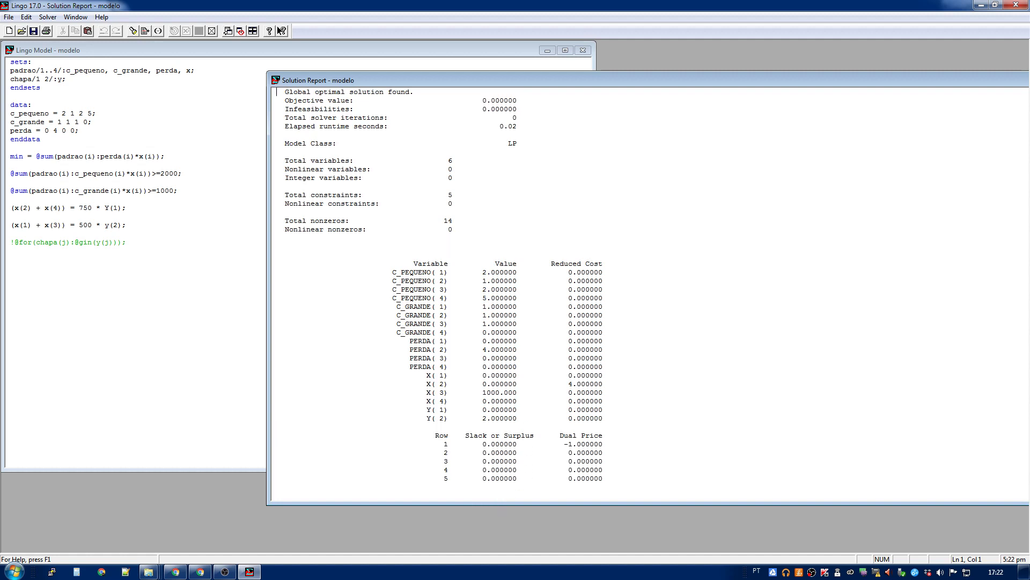
{"action": "key", "text": "ctrl+u"}
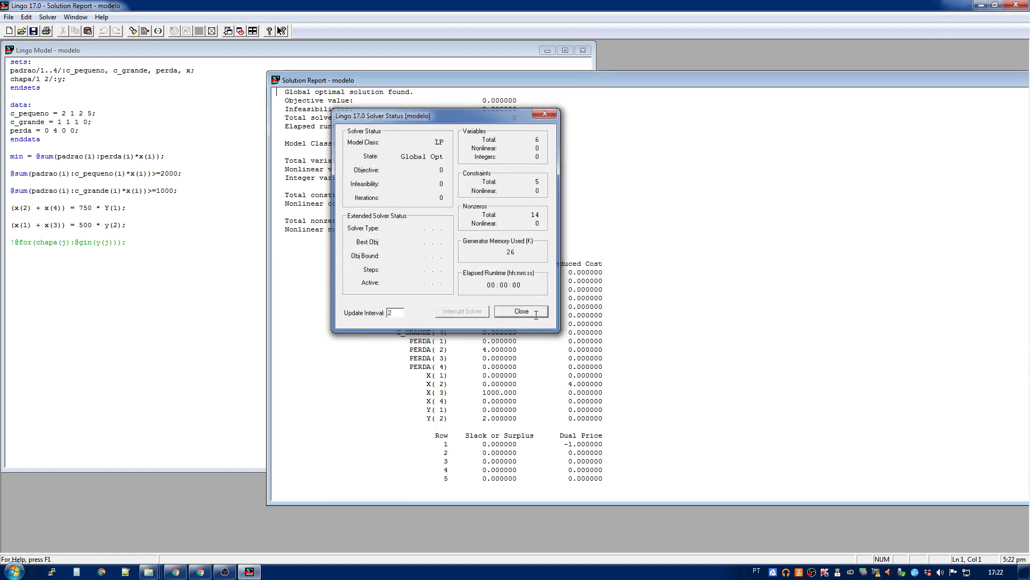
{"action": "left_click", "coordinate": [521, 311]}
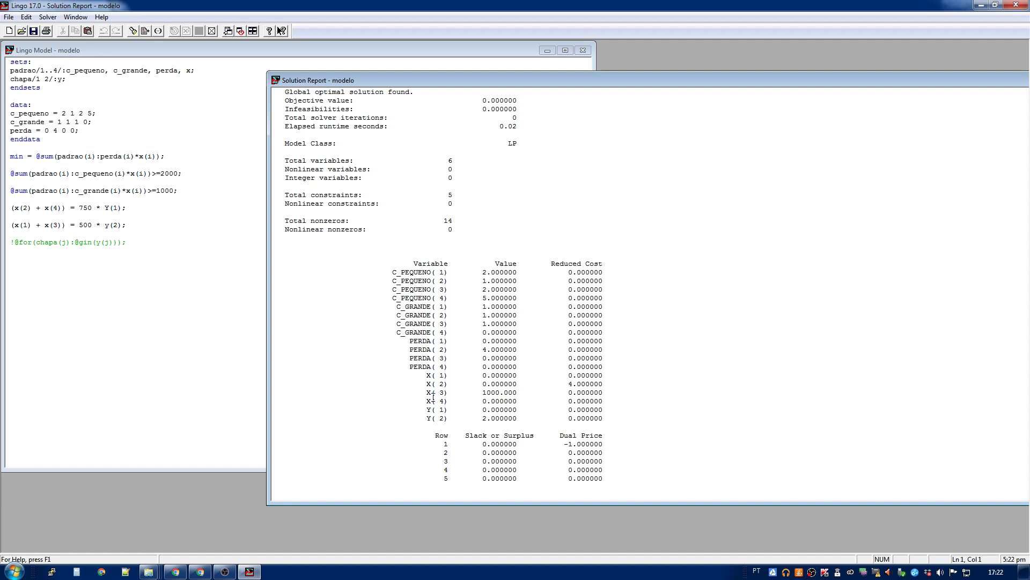
Examine the values of X(1) to X(4), Y(1) and Y(2) in the solution report, and close the report.
{"action": "left_click_drag", "start_coordinate": [426, 375], "coordinate": [569, 377]}
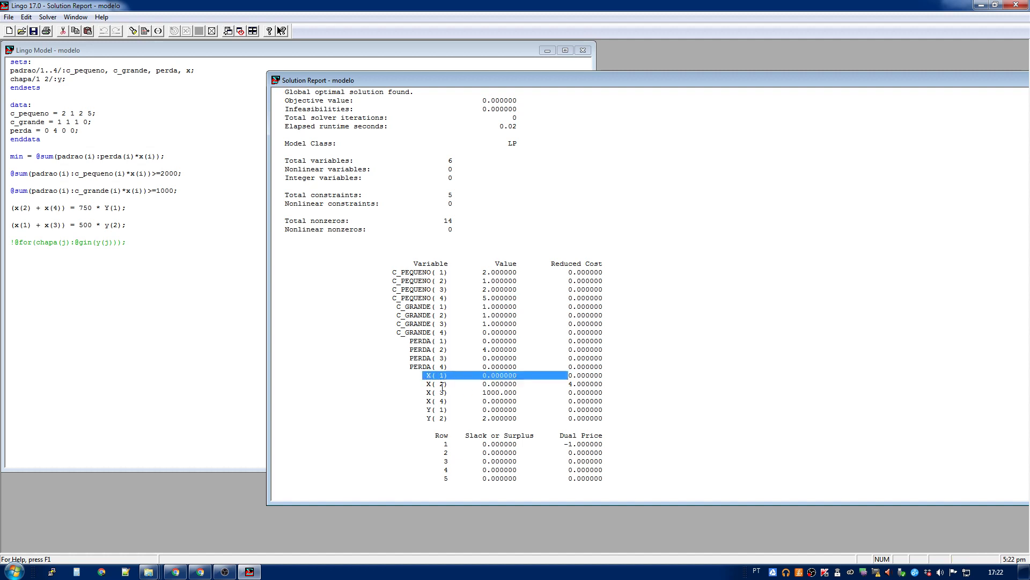
{"action": "left_click_drag", "start_coordinate": [428, 384], "coordinate": [568, 385]}
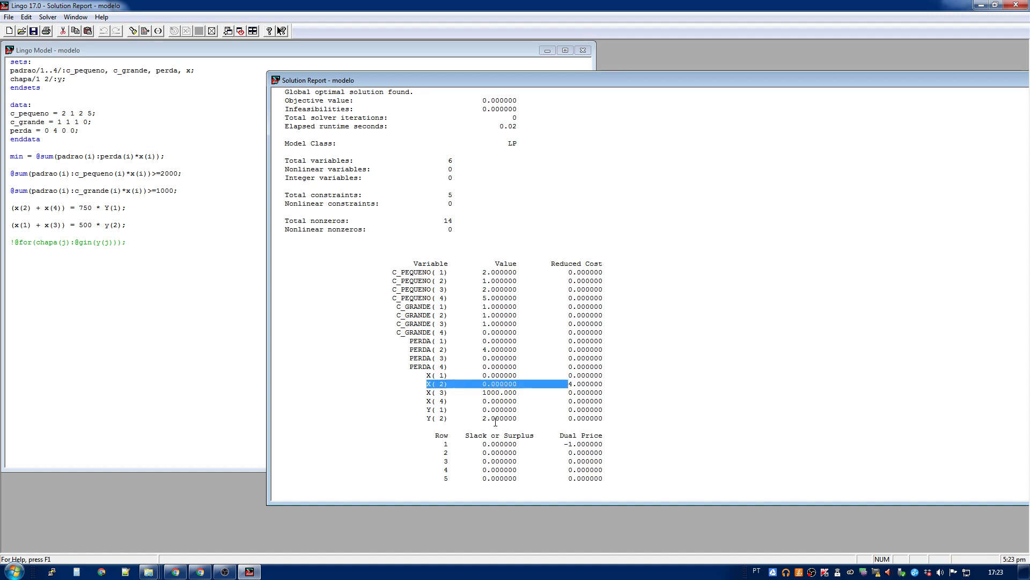
{"action": "left_click_drag", "start_coordinate": [427, 392], "coordinate": [524, 398]}
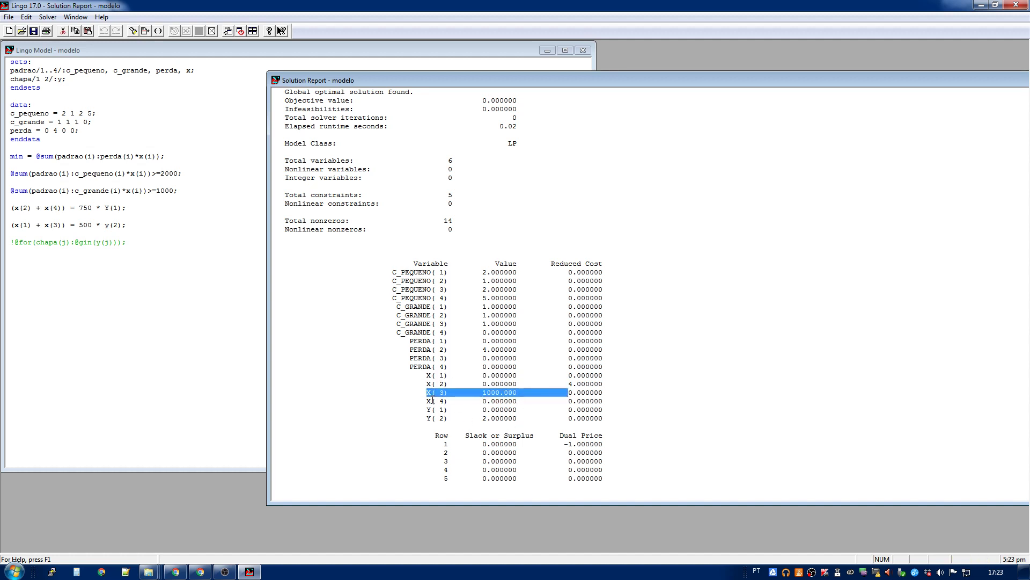
{"action": "left_click_drag", "start_coordinate": [427, 401], "coordinate": [518, 402]}
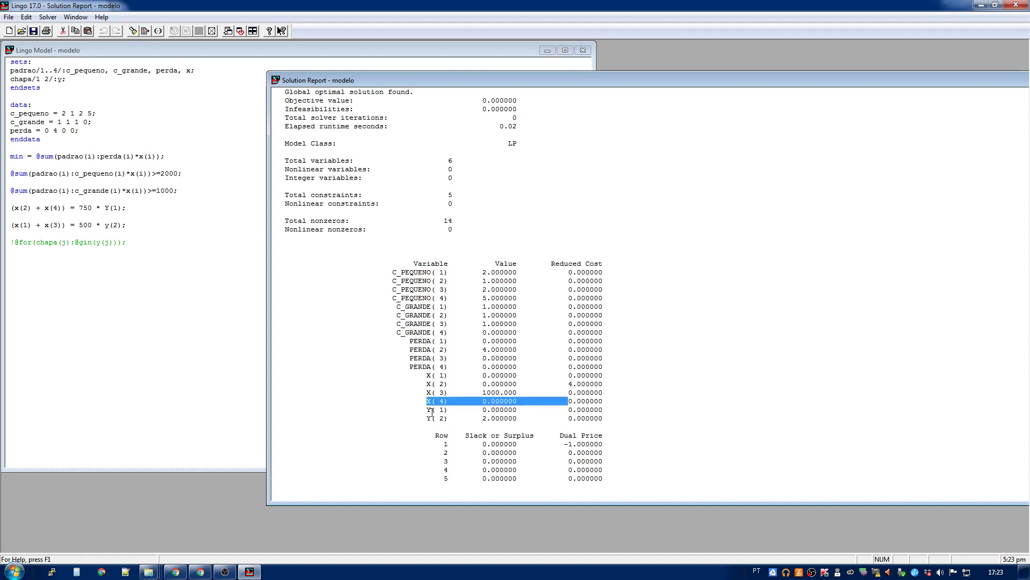
{"action": "left_click_drag", "start_coordinate": [430, 409], "coordinate": [506, 409]}
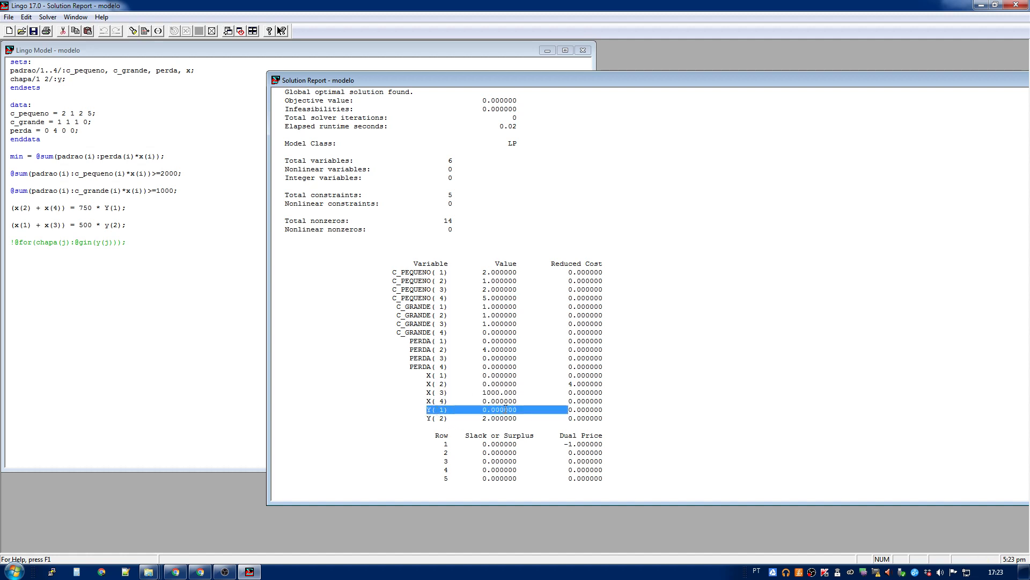
{"action": "left_click_drag", "start_coordinate": [429, 418], "coordinate": [495, 414]}
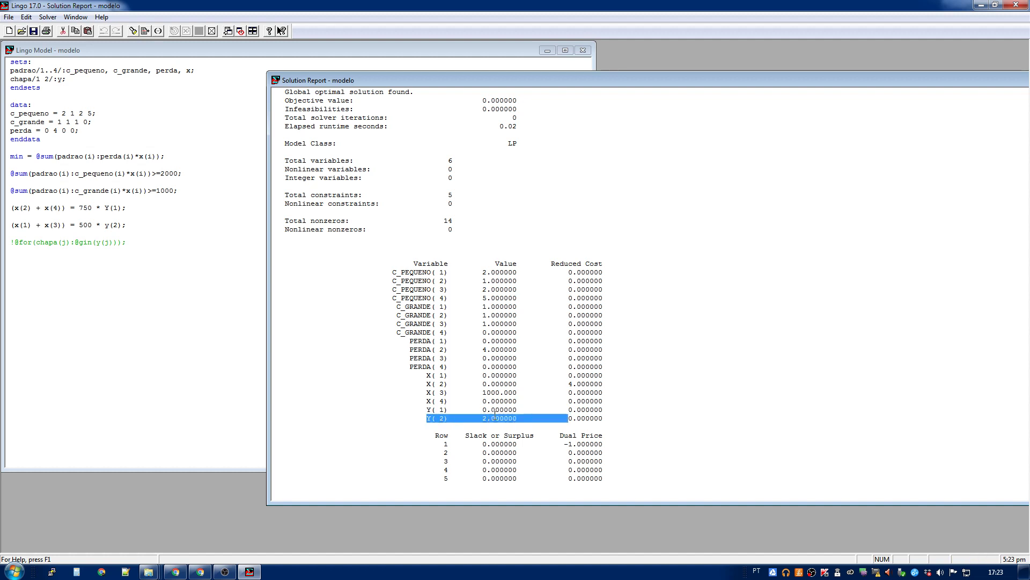
{"action": "left_click", "coordinate": [480, 418]}
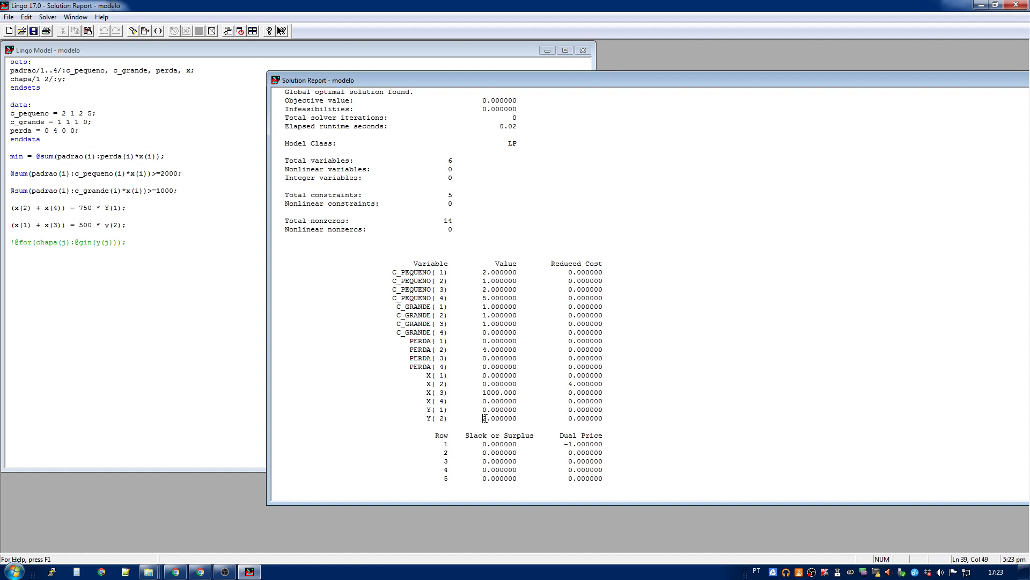
{"action": "left_click", "coordinate": [489, 418], "text": "shift"}
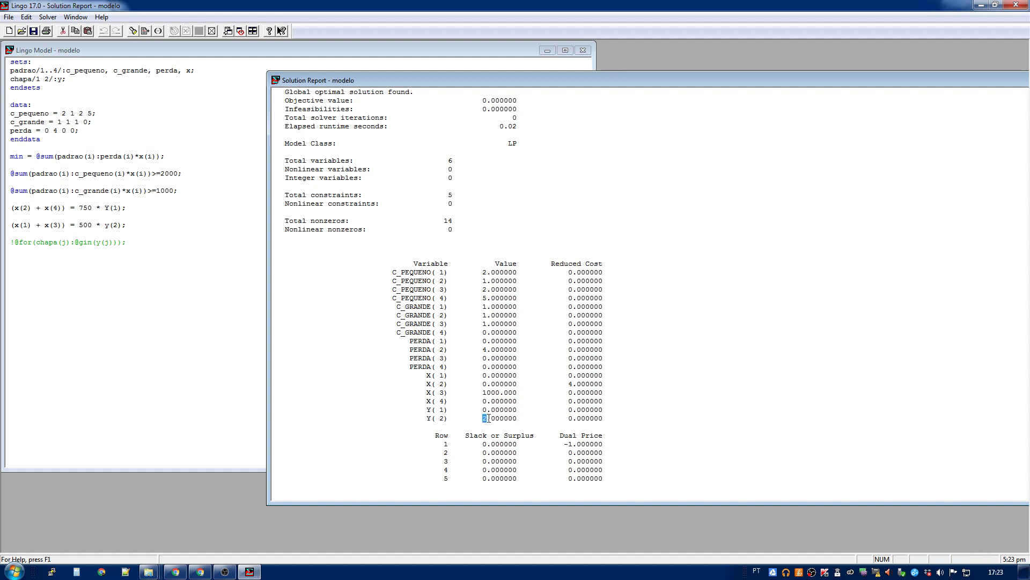
{"action": "left_click", "coordinate": [428, 422], "text": "shift"}
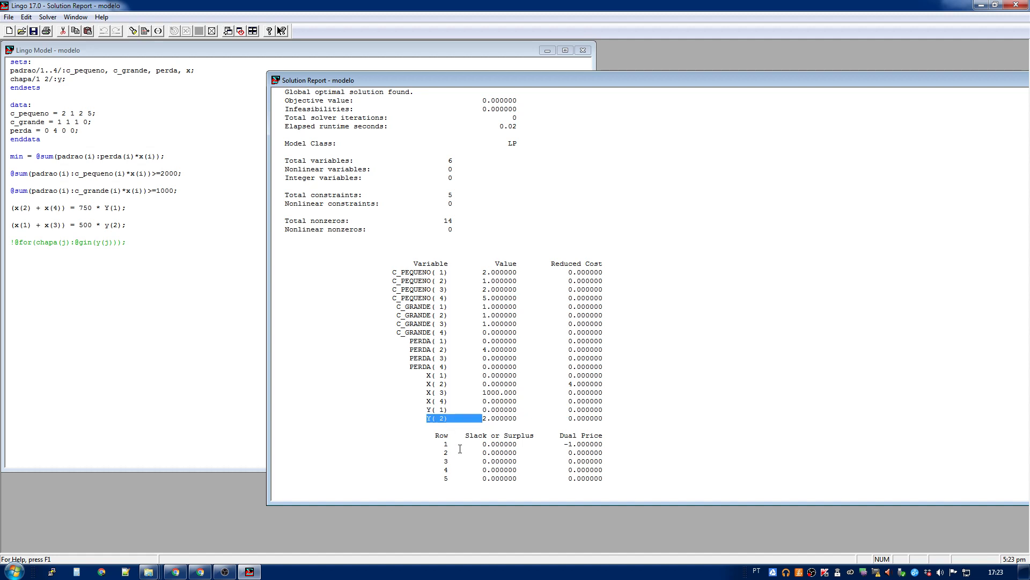
{"action": "left_click", "coordinate": [486, 422]}
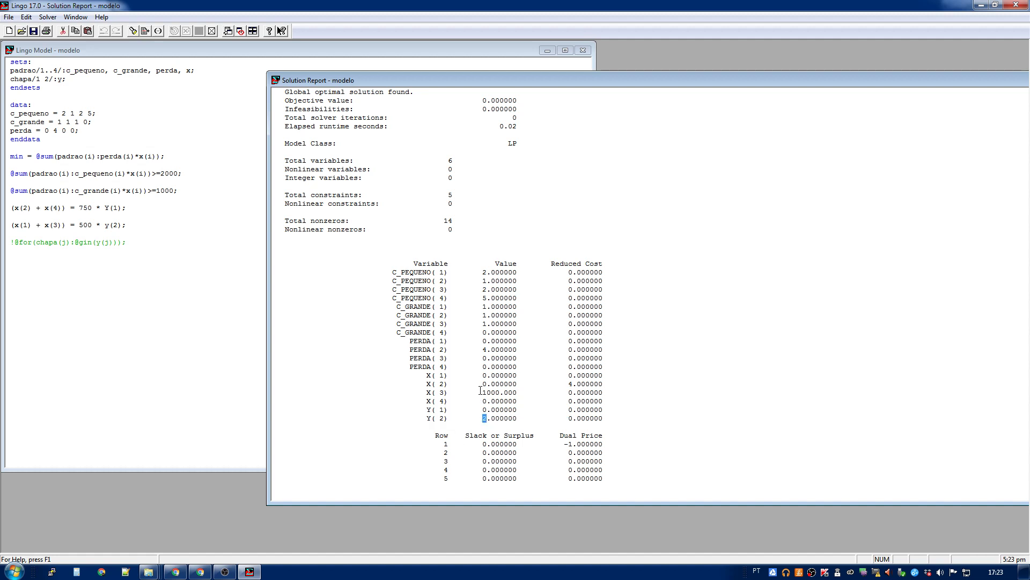
{"action": "left_click_drag", "start_coordinate": [501, 392], "coordinate": [451, 397]}
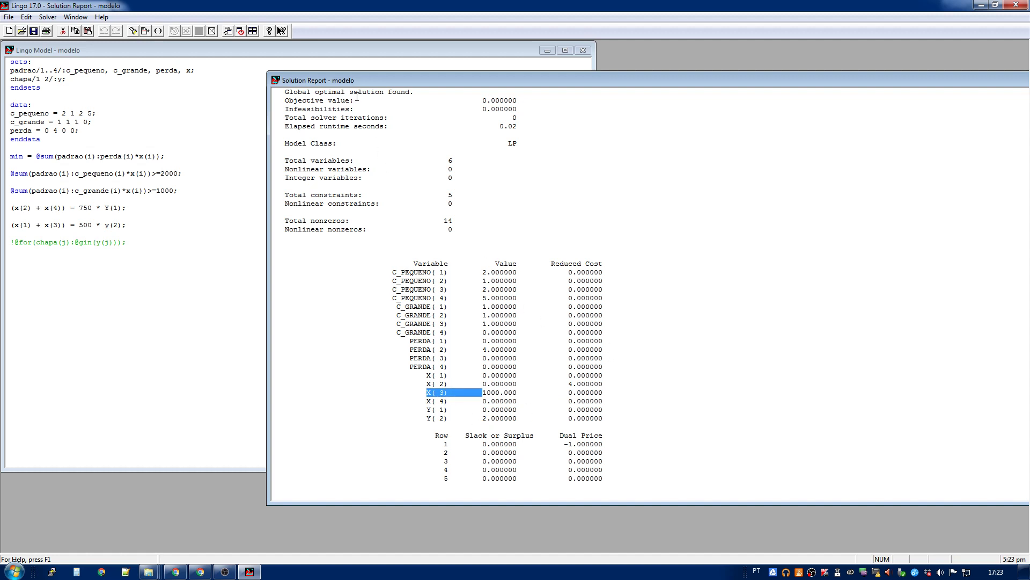
{"action": "left_click_drag", "start_coordinate": [360, 83], "coordinate": [269, 99]}
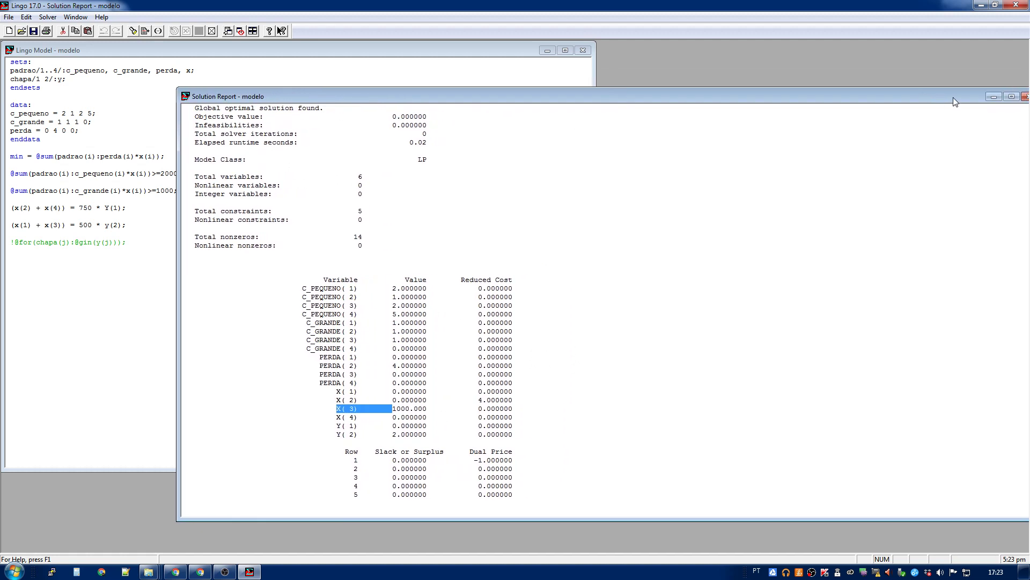
{"action": "left_click", "coordinate": [1025, 96]}
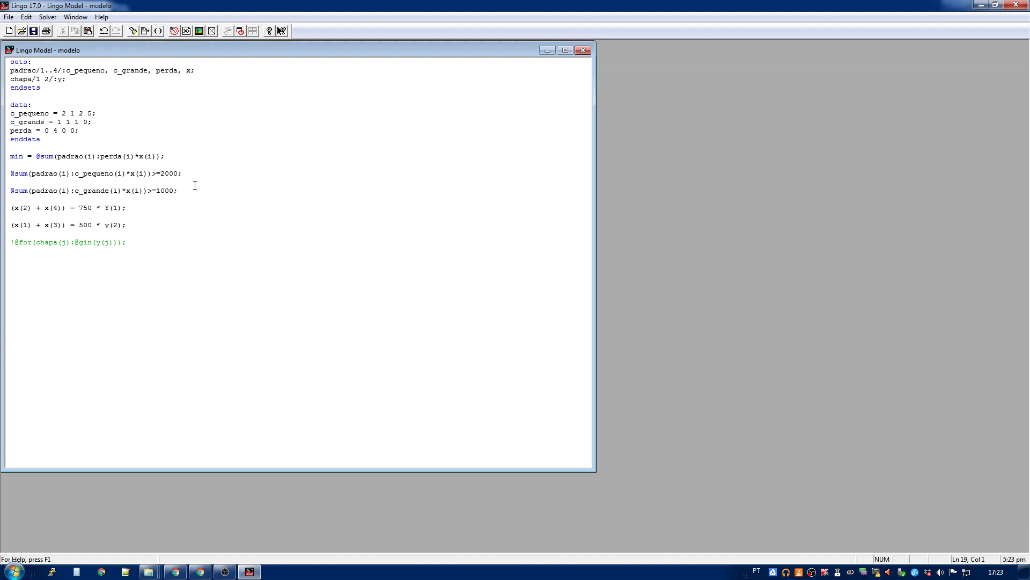
Solve the unedited model again, check the variable values in the new report, and close it.
{"action": "left_click", "coordinate": [167, 173]}
{"action": "left_click", "coordinate": [174, 31]}
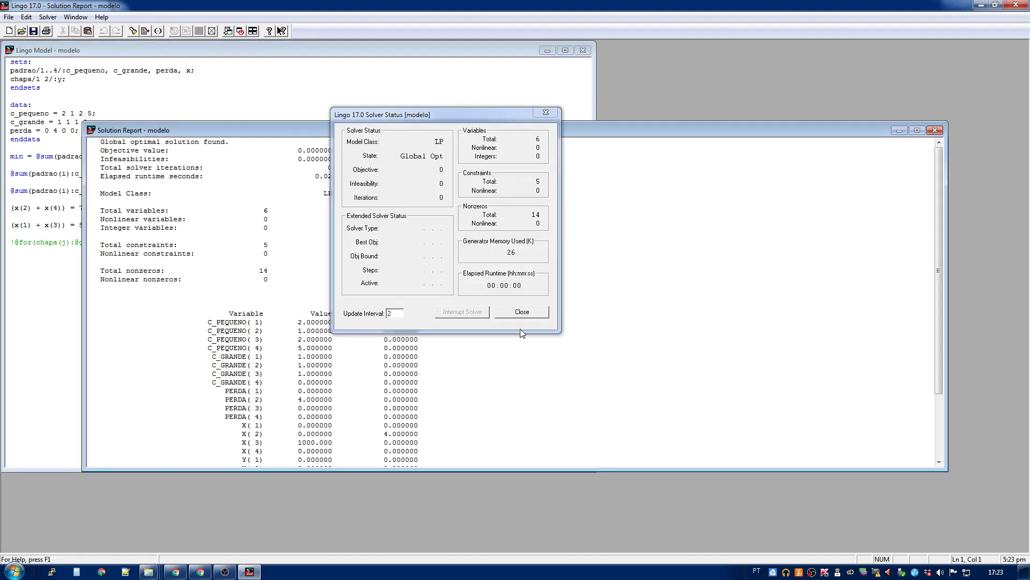
{"action": "left_click", "coordinate": [519, 310]}
{"action": "left_click", "coordinate": [410, 392]}
{"action": "scroll", "coordinate": [410, 403], "scroll_direction": "down", "scroll_amount": 4}
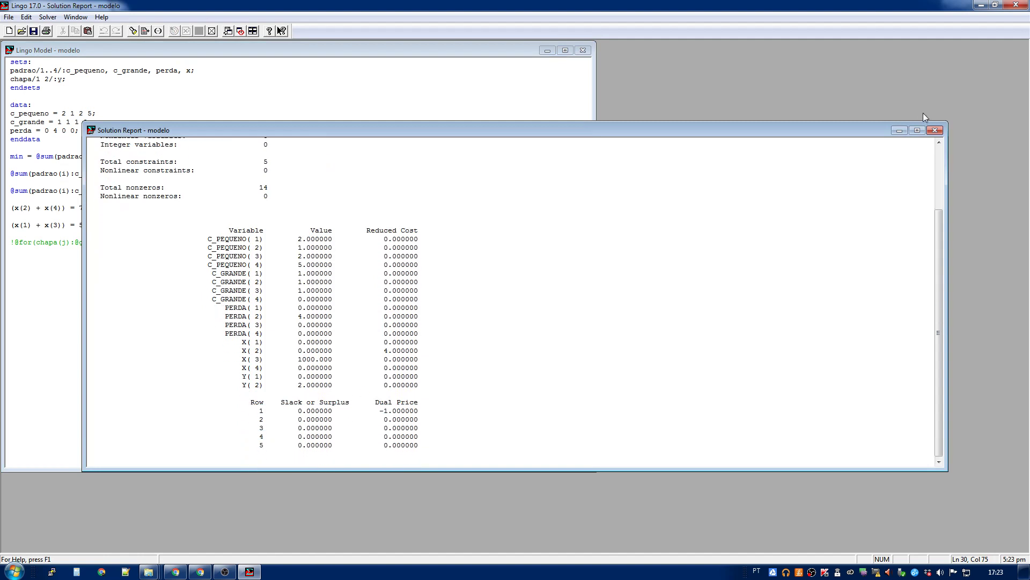
{"action": "left_click", "coordinate": [934, 131]}
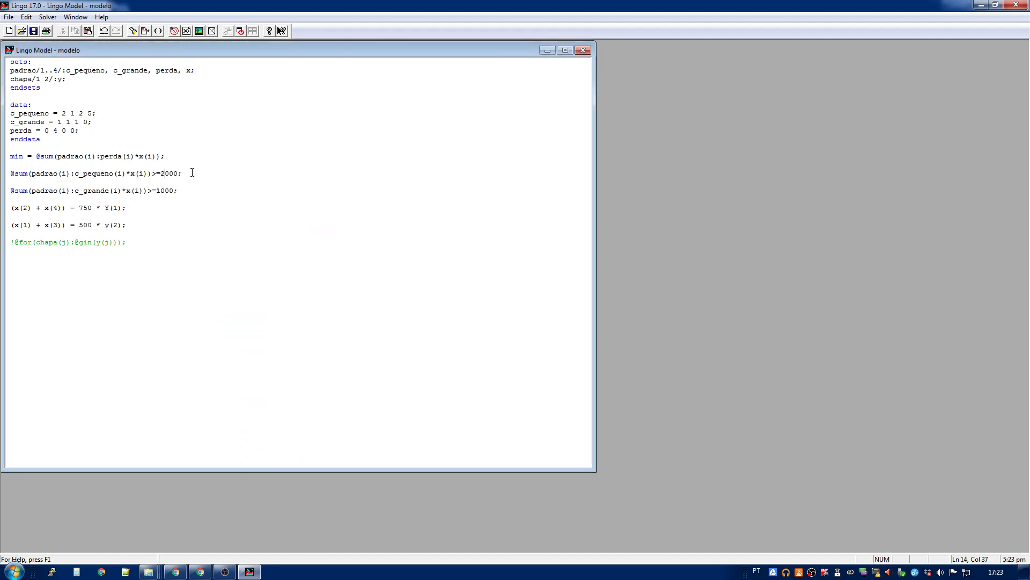
Set the c_pequeno demand to 3000, solve the model again, and position the enlarged report beside the code.
{"action": "key", "text": "BackSpace"}
{"action": "left_click", "coordinate": [173, 30]}
{"action": "left_click", "coordinate": [529, 315]}
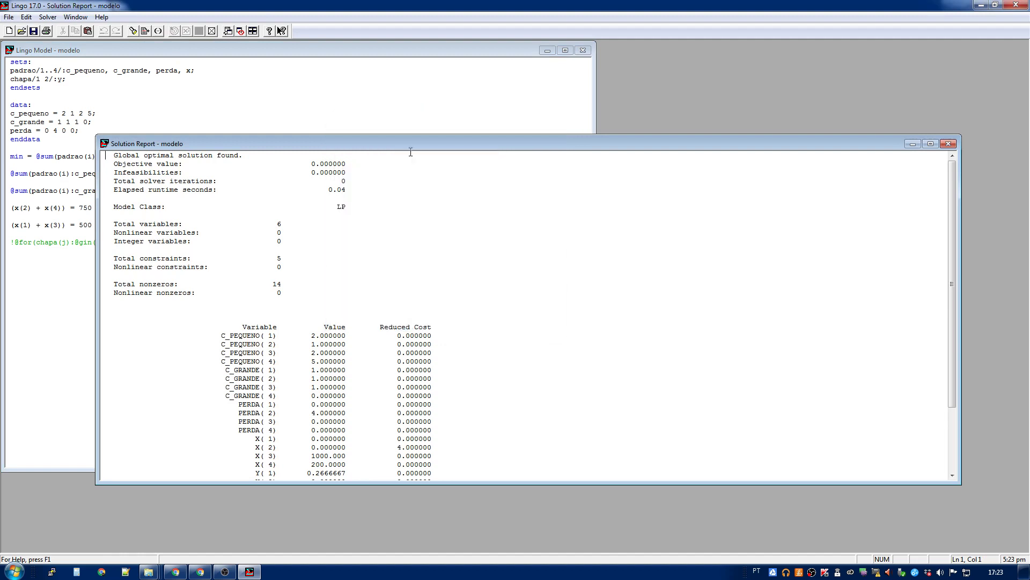
{"action": "left_click_drag", "start_coordinate": [410, 144], "coordinate": [525, 93]}
{"action": "scroll", "coordinate": [459, 388], "scroll_direction": "down", "scroll_amount": 3}
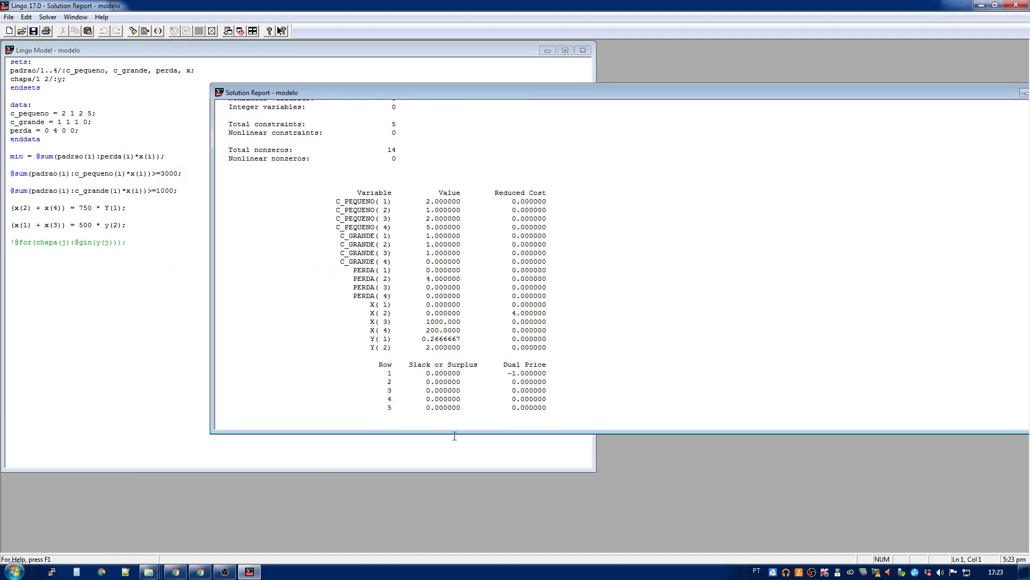
{"action": "left_click_drag", "start_coordinate": [452, 433], "coordinate": [483, 513]}
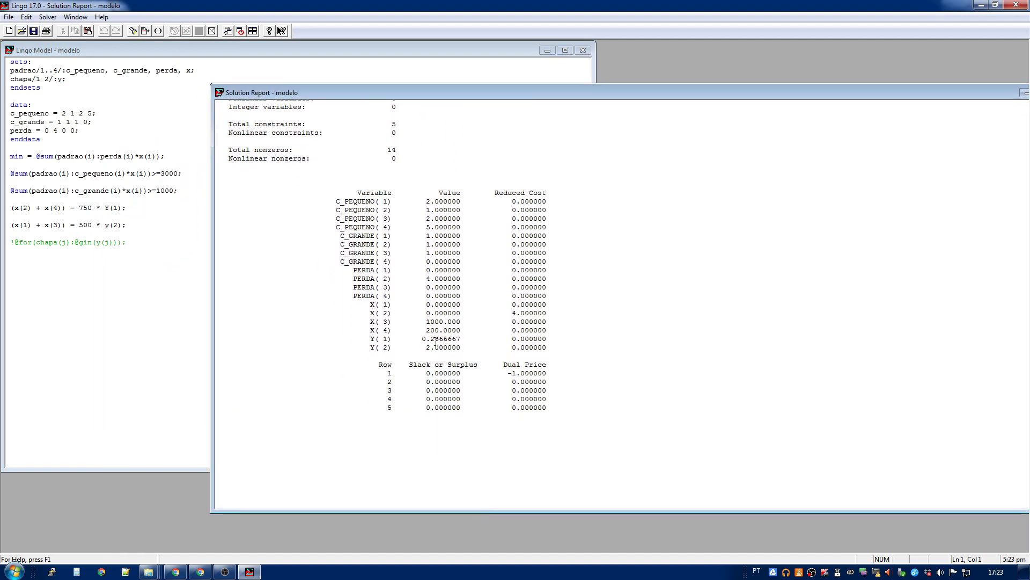
Examine the X(3), X(4), Y(1) and Y(2) values and compare them with the cutting patterns in the exercise PDF.
{"action": "left_click_drag", "start_coordinate": [370, 322], "coordinate": [512, 322]}
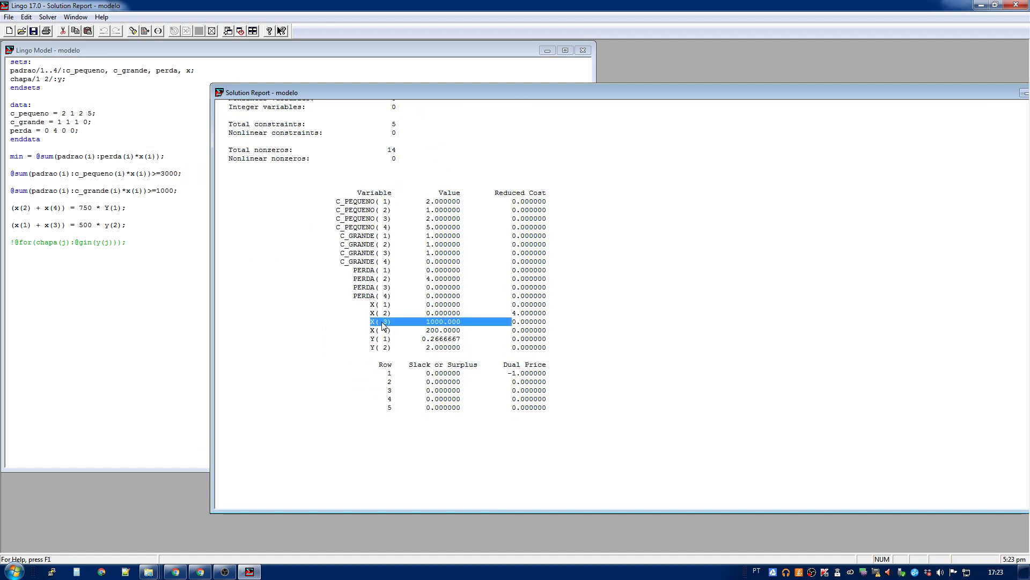
{"action": "left_click_drag", "start_coordinate": [380, 347], "coordinate": [457, 348]}
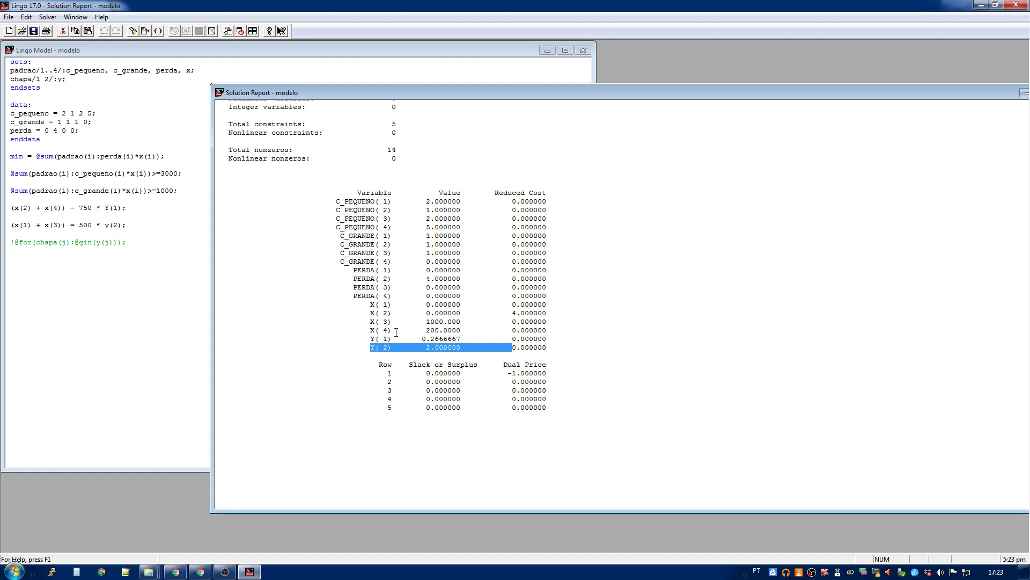
{"action": "left_click_drag", "start_coordinate": [426, 330], "coordinate": [440, 330]}
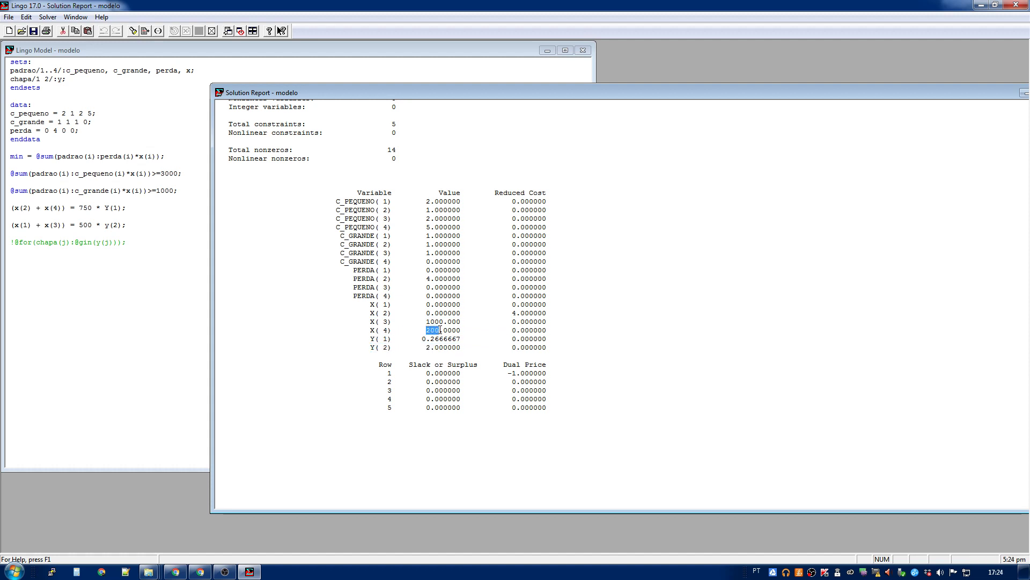
{"action": "double_click", "coordinate": [386, 330]}
{"action": "double_click", "coordinate": [432, 339]}
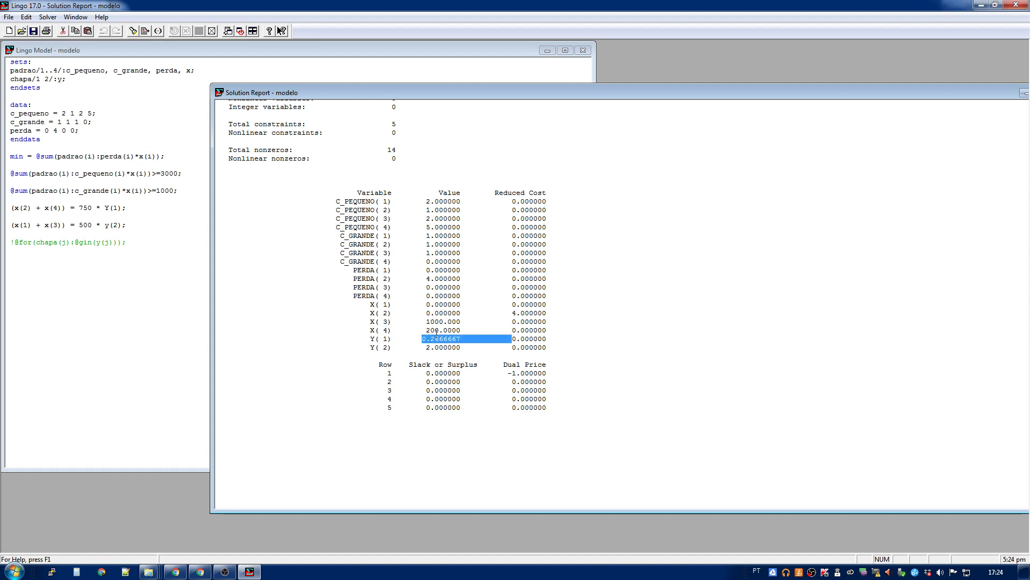
{"action": "left_click", "coordinate": [201, 571]}
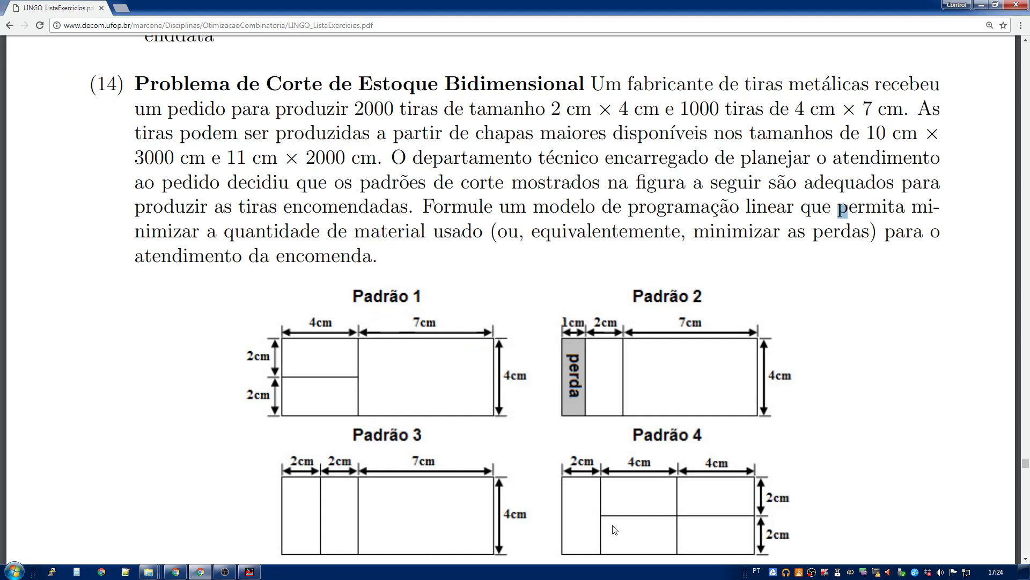
{"action": "key", "text": "alt+Tab"}
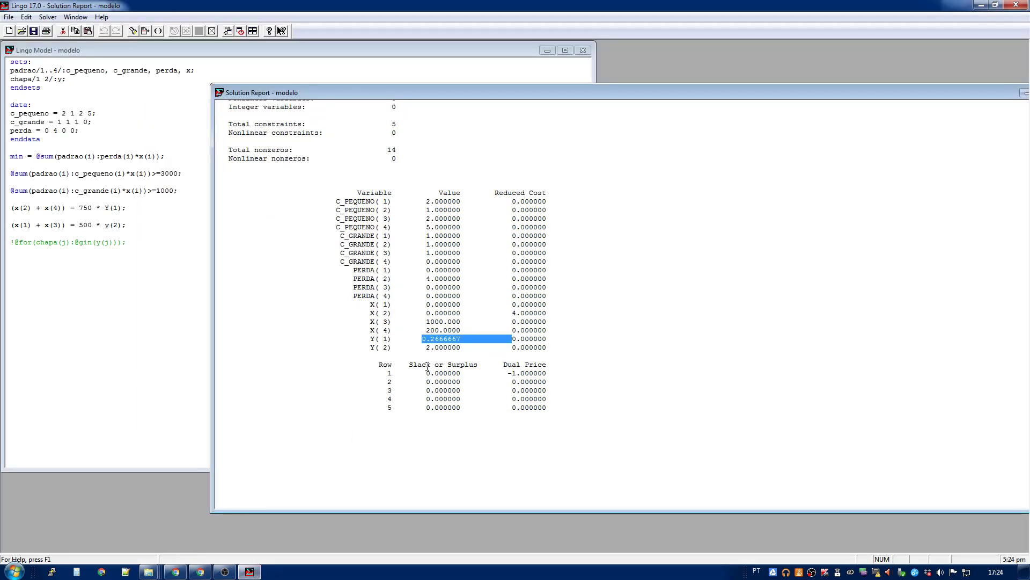
Multiply 200 by 5 in Calculator to check the small strips cut with pattern 4, and clear the result.
{"action": "left_click", "coordinate": [77, 572]}
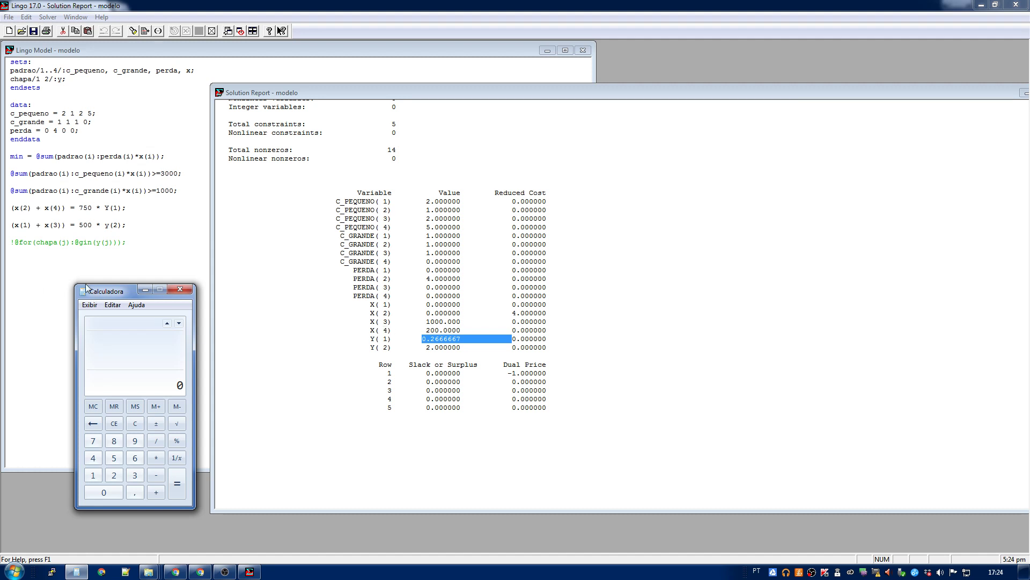
{"action": "type", "text": "200*5"}
{"action": "key", "text": "Return"}
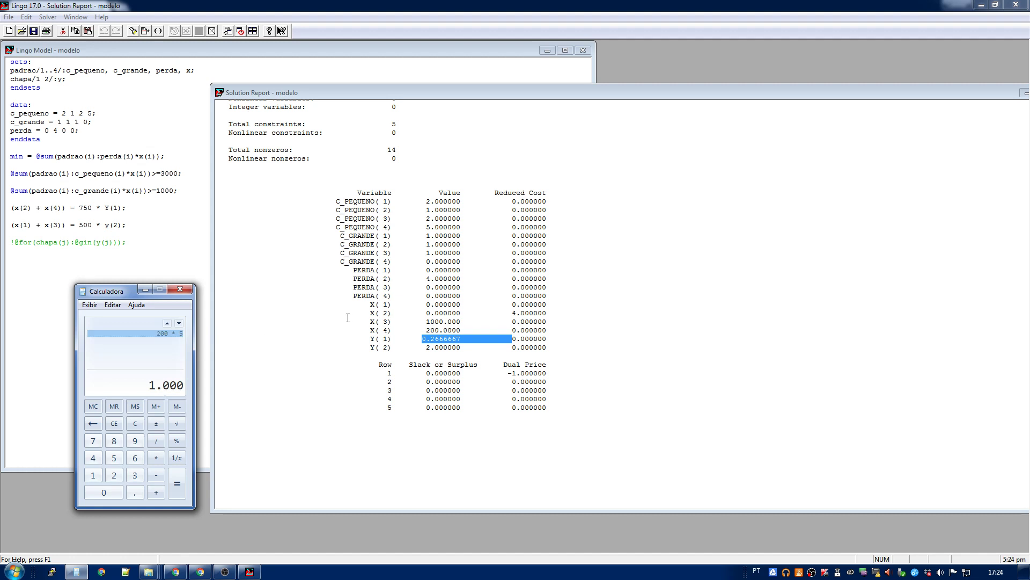
{"action": "key", "text": "Escape"}
Check the Y(1), Y(2) and X(4) values in the Lingo report and mark the 10 cm × 3000 cm plate size in the exercise PDF.
{"action": "left_click", "coordinate": [434, 346]}
{"action": "left_click", "coordinate": [435, 338]}
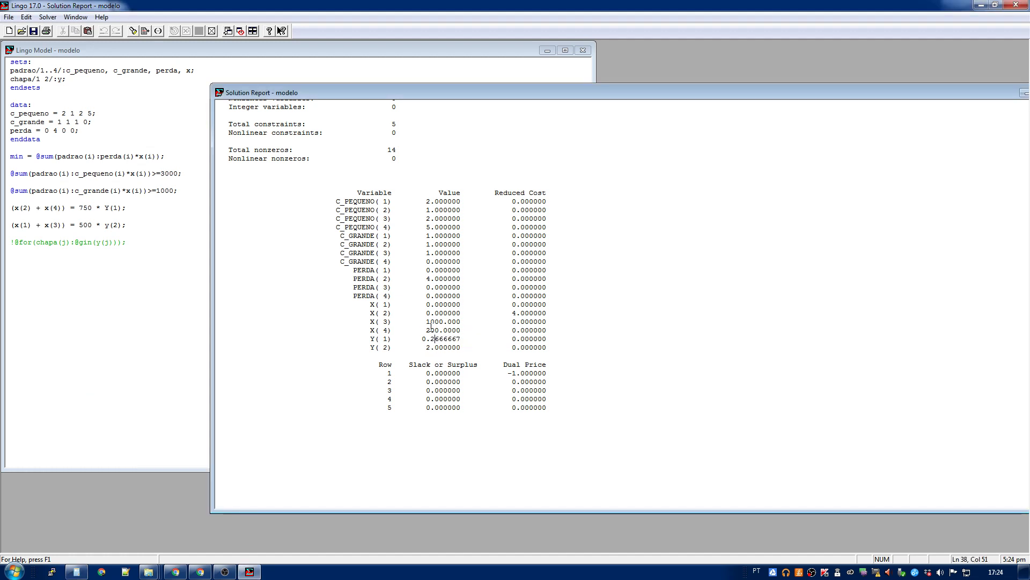
{"action": "left_click_drag", "start_coordinate": [426, 330], "coordinate": [440, 330]}
{"action": "left_click", "coordinate": [200, 572]}
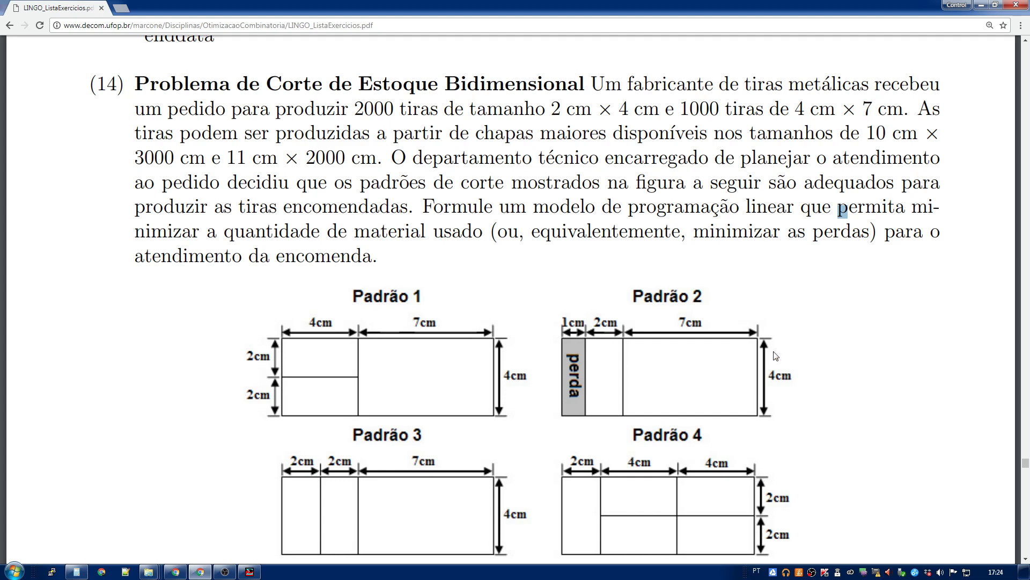
{"action": "left_click_drag", "start_coordinate": [868, 134], "coordinate": [205, 158]}
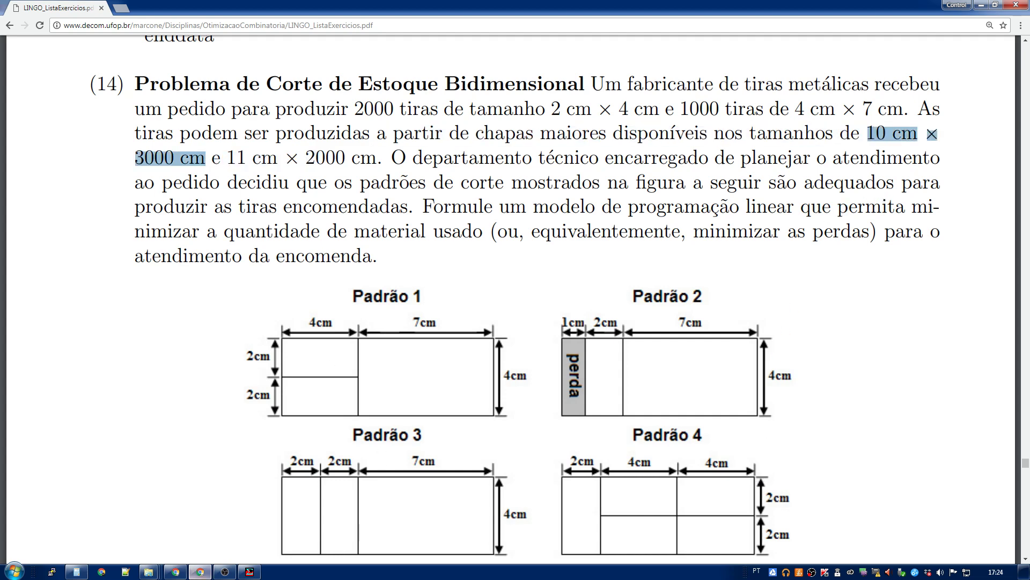
Calculate 200 * 4 / 3000 in Calculator beside the Lingo report to verify the Y(1) value, and close Calculator.
{"action": "left_click", "coordinate": [250, 572]}
{"action": "left_click", "coordinate": [79, 572]}
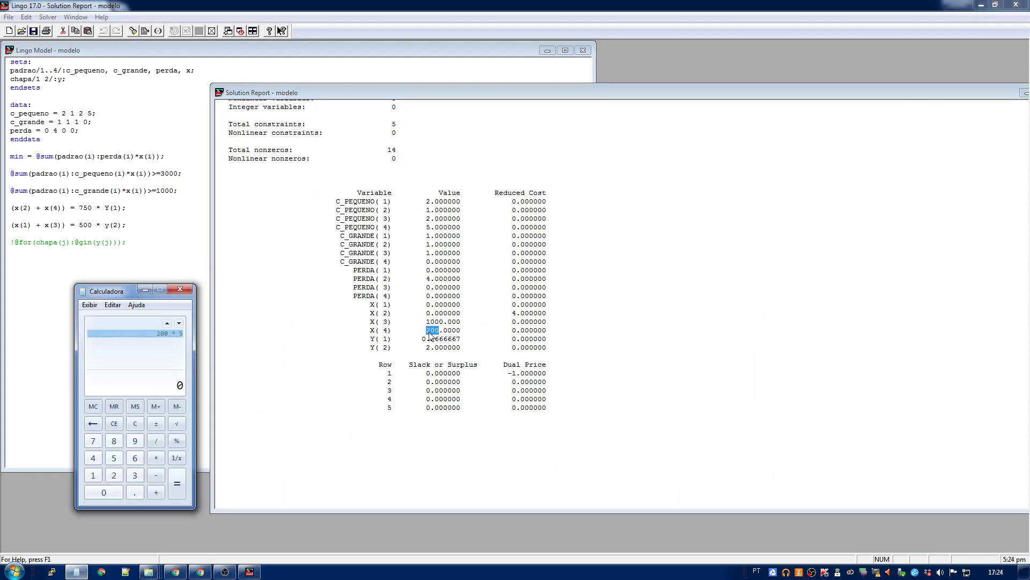
{"action": "type", "text": "200 * 4"}
{"action": "key", "text": "Return"}
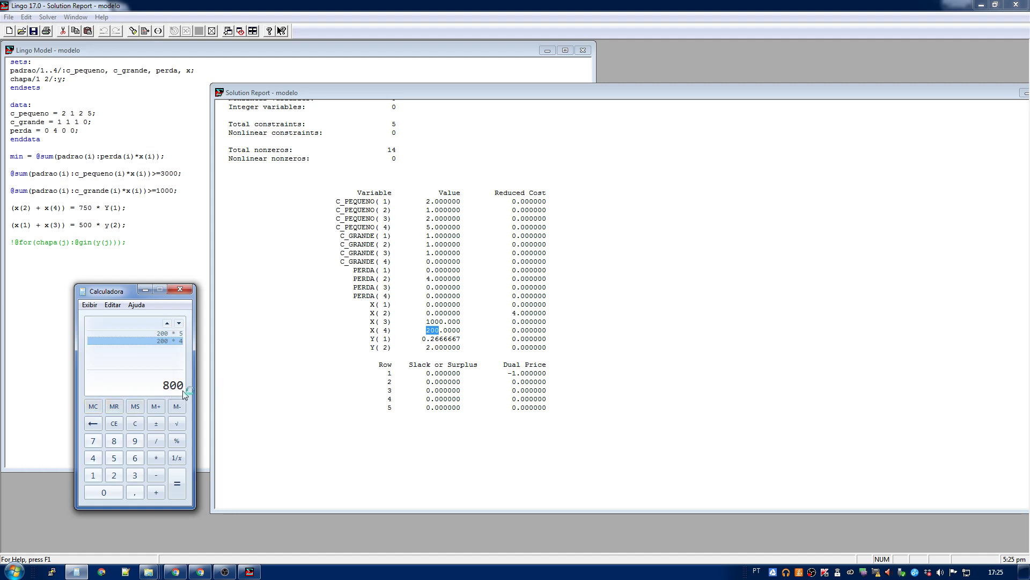
{"action": "key", "text": "slash"}
{"action": "type", "text": "3000"}
{"action": "key", "text": "Return"}
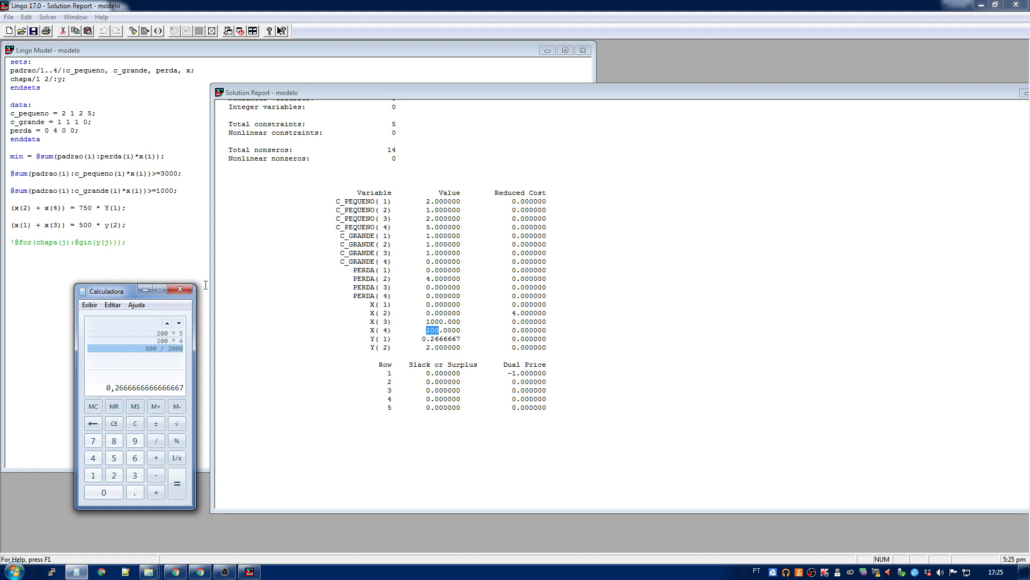
{"action": "left_click", "coordinate": [180, 290]}
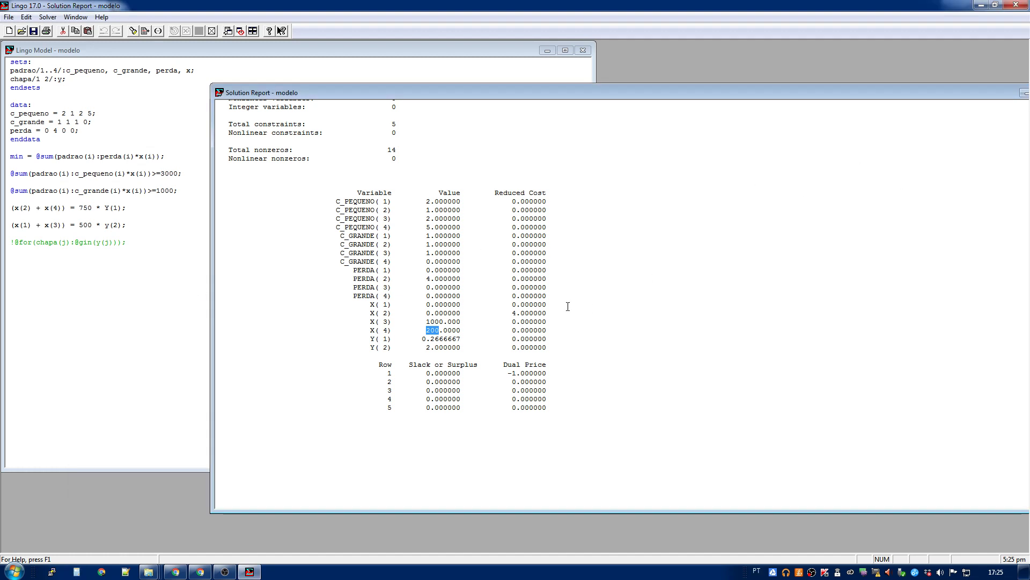
Mark the Y(1) row in the solution report, and close the report to return to the model code.
{"action": "left_click_drag", "start_coordinate": [371, 339], "coordinate": [512, 339]}
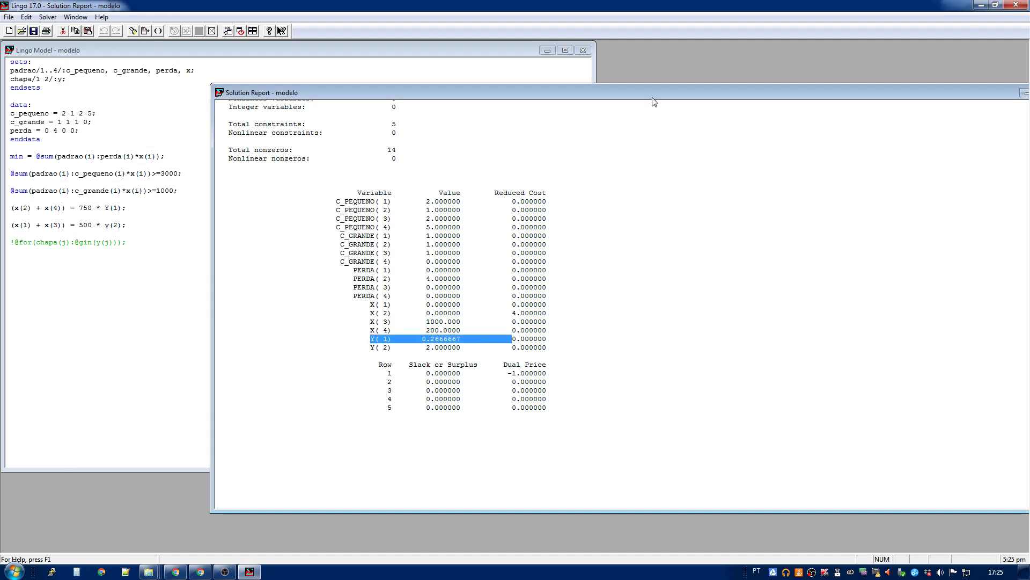
{"action": "left_click_drag", "start_coordinate": [653, 96], "coordinate": [563, 104]}
{"action": "left_click", "coordinate": [973, 100]}
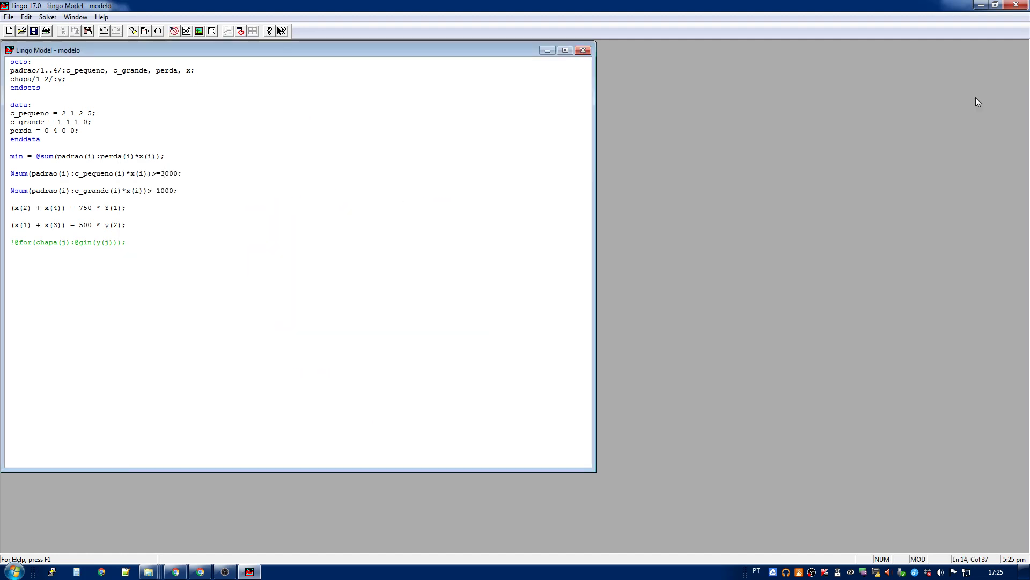
{"action": "left_click_drag", "start_coordinate": [92, 242], "coordinate": [127, 243]}
{"action": "left_click", "coordinate": [108, 260]}
{"action": "left_click", "coordinate": [13, 242]}
{"action": "key", "text": "BackSpace"}
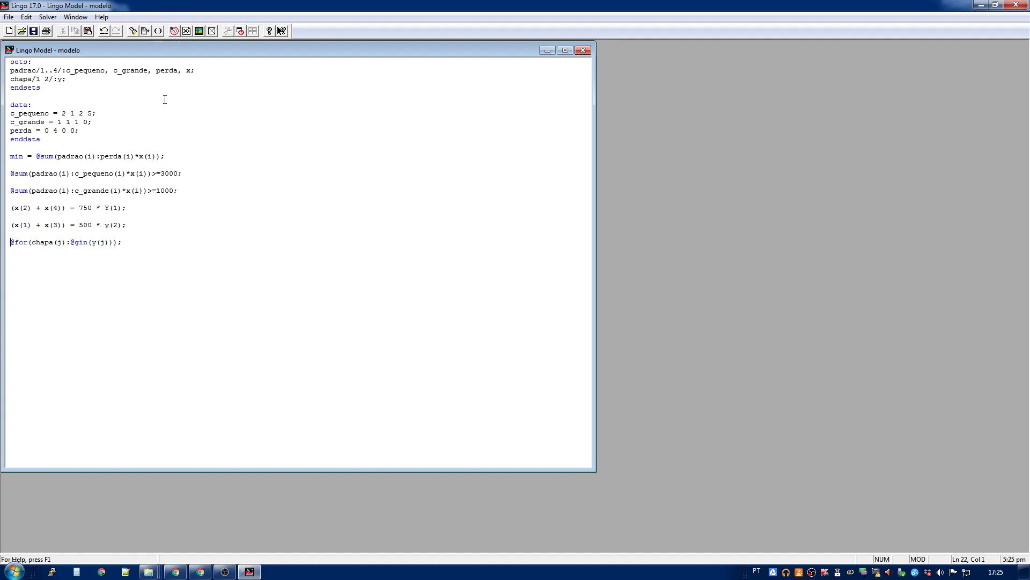
{"action": "left_click", "coordinate": [175, 32]}
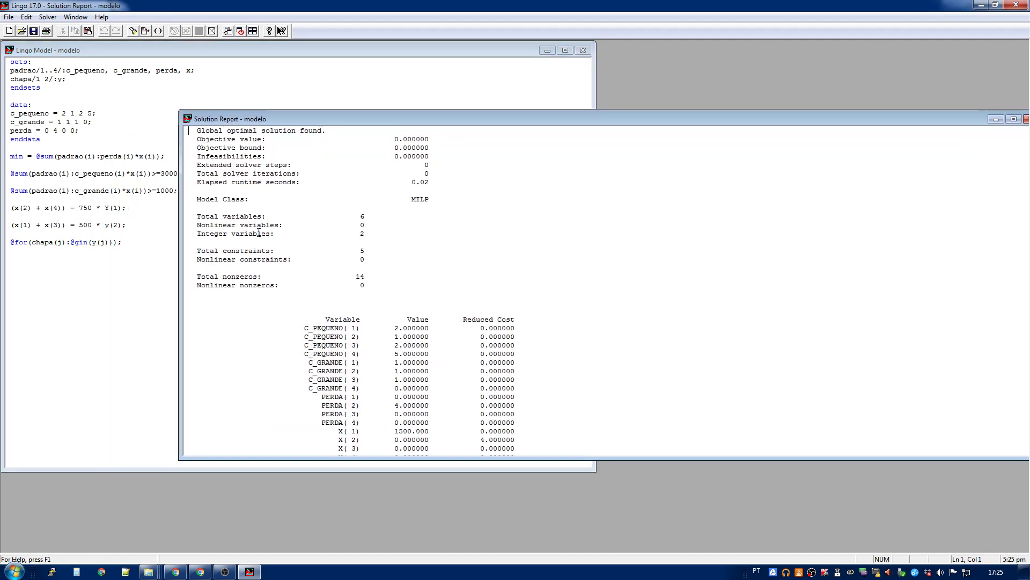
Examine the Y(1), Y(2) and X(1) values in the new report and compare them with the cutting patterns in the exercise PDF.
{"action": "scroll", "coordinate": [360, 408], "scroll_direction": "down", "scroll_amount": 4}
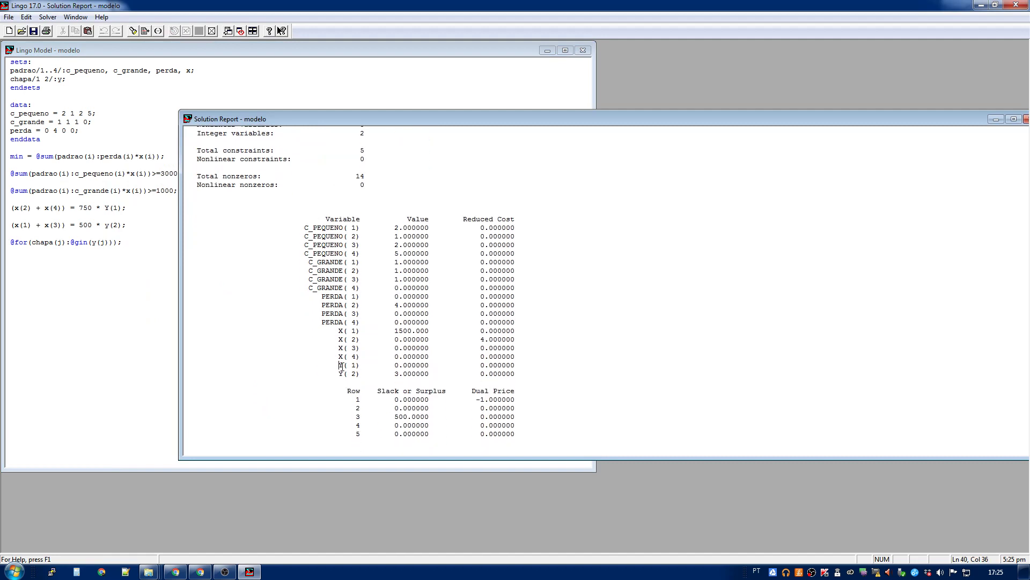
{"action": "left_click_drag", "start_coordinate": [352, 367], "coordinate": [467, 375]}
{"action": "left_click", "coordinate": [356, 381]}
{"action": "left_click_drag", "start_coordinate": [394, 374], "coordinate": [480, 375]}
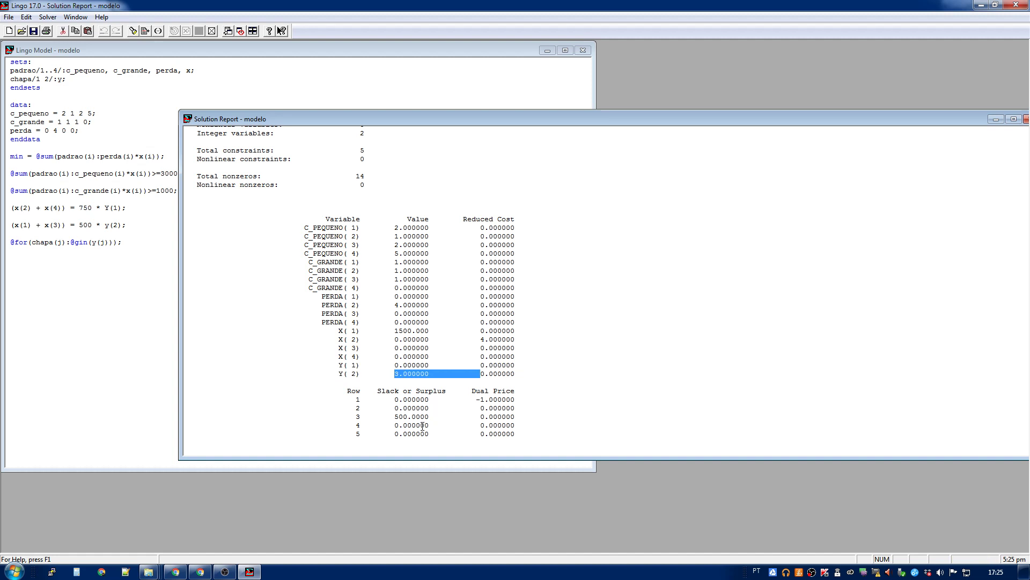
{"action": "double_click", "coordinate": [418, 330]}
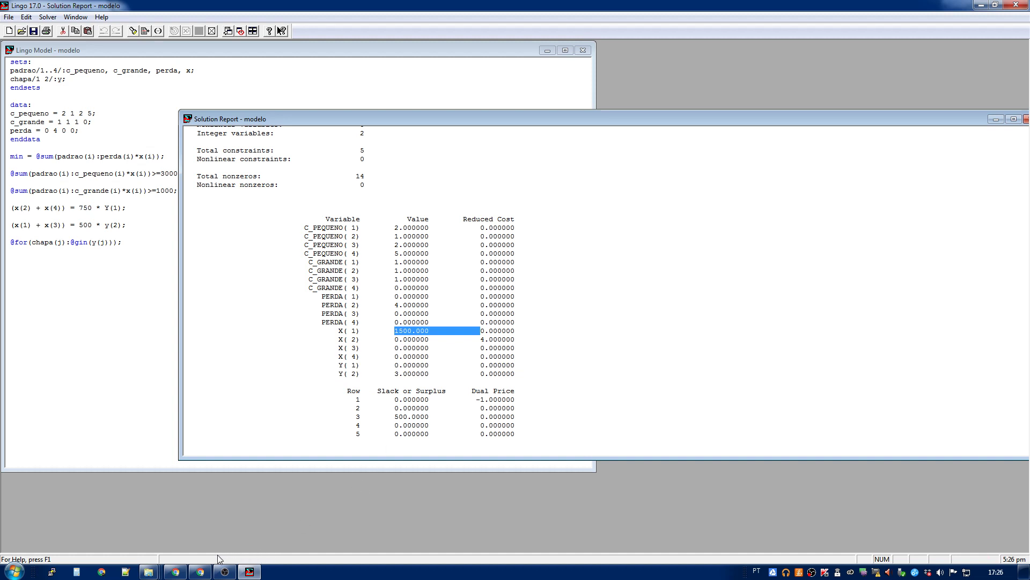
{"action": "left_click", "coordinate": [209, 572]}
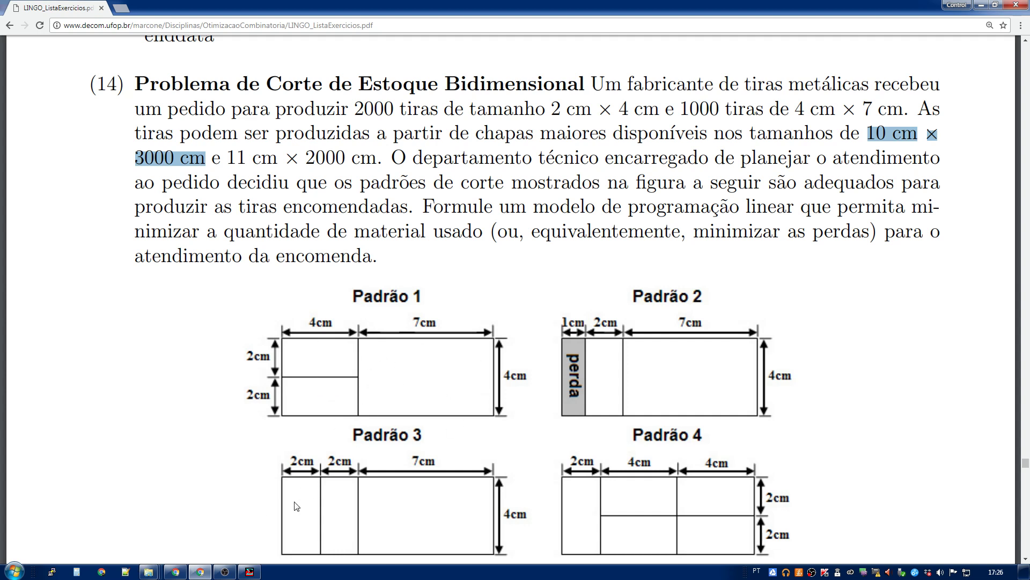
{"action": "left_click", "coordinate": [250, 571]}
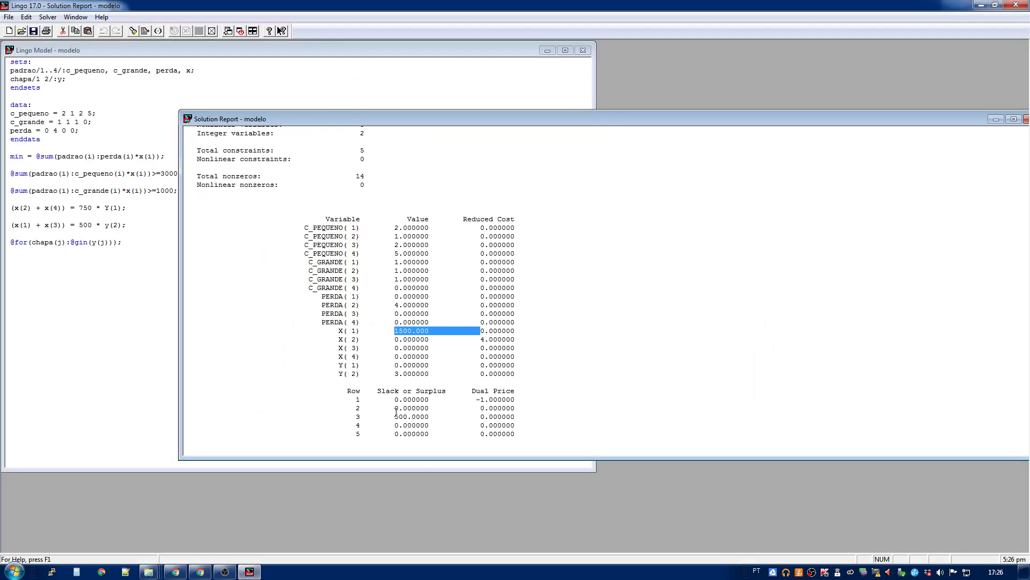
Examine the slack or surplus of row 3 and the objective value and bound in the solution report.
{"action": "left_click_drag", "start_coordinate": [355, 415], "coordinate": [424, 417]}
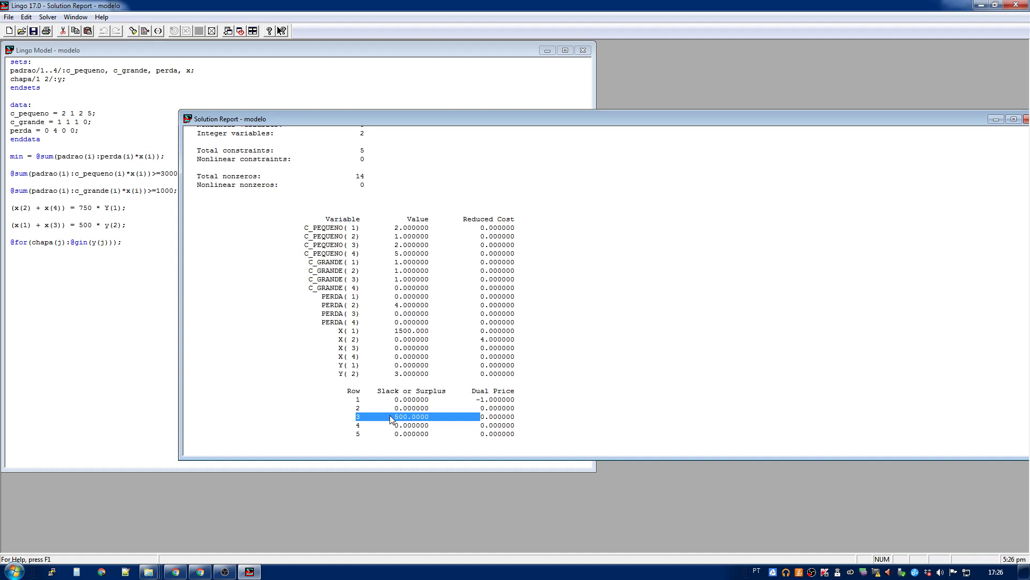
{"action": "left_click_drag", "start_coordinate": [394, 417], "coordinate": [409, 416]}
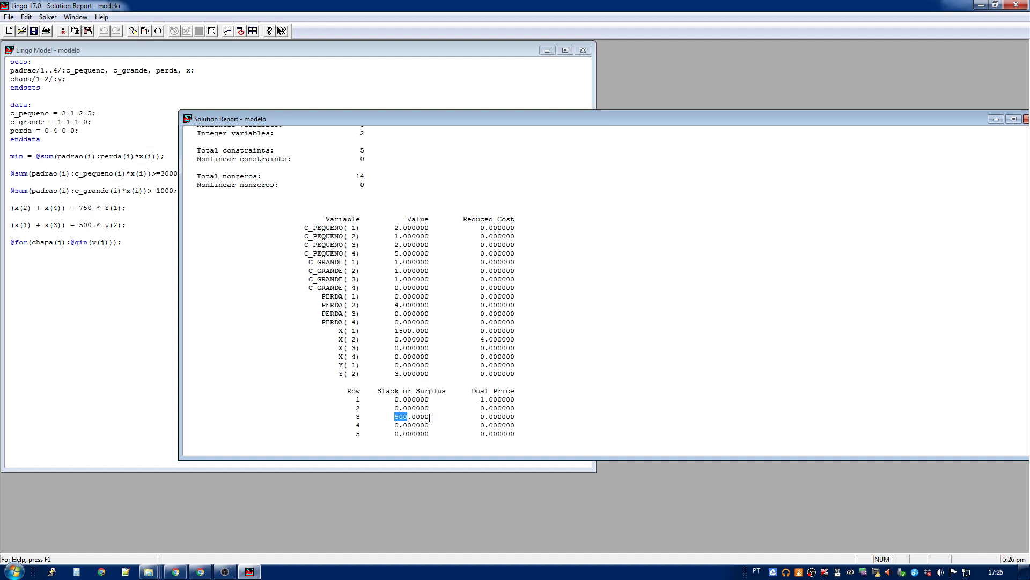
{"action": "scroll", "coordinate": [426, 421], "scroll_direction": "up", "scroll_amount": 4}
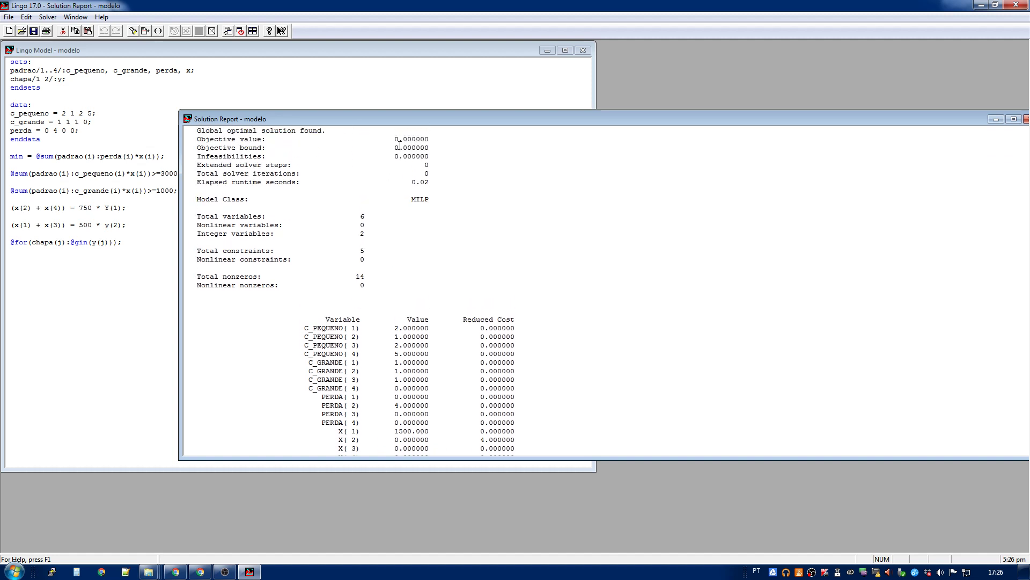
{"action": "left_click_drag", "start_coordinate": [394, 138], "coordinate": [432, 149]}
{"action": "left_click", "coordinate": [435, 157]}
{"action": "scroll", "coordinate": [431, 293], "scroll_direction": "down", "scroll_amount": 4}
{"action": "scroll", "coordinate": [588, 307], "scroll_direction": "up", "scroll_amount": 4}
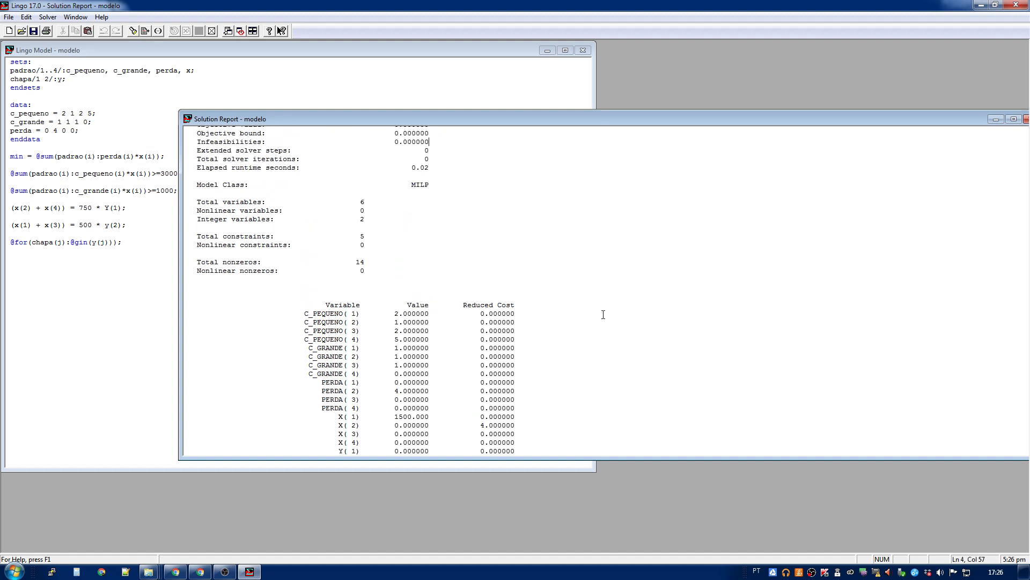
Switch to the exercise PDF and review the statement and cutting patterns of problem 14.
{"action": "left_click", "coordinate": [200, 571]}
{"action": "left_click", "coordinate": [422, 379]}
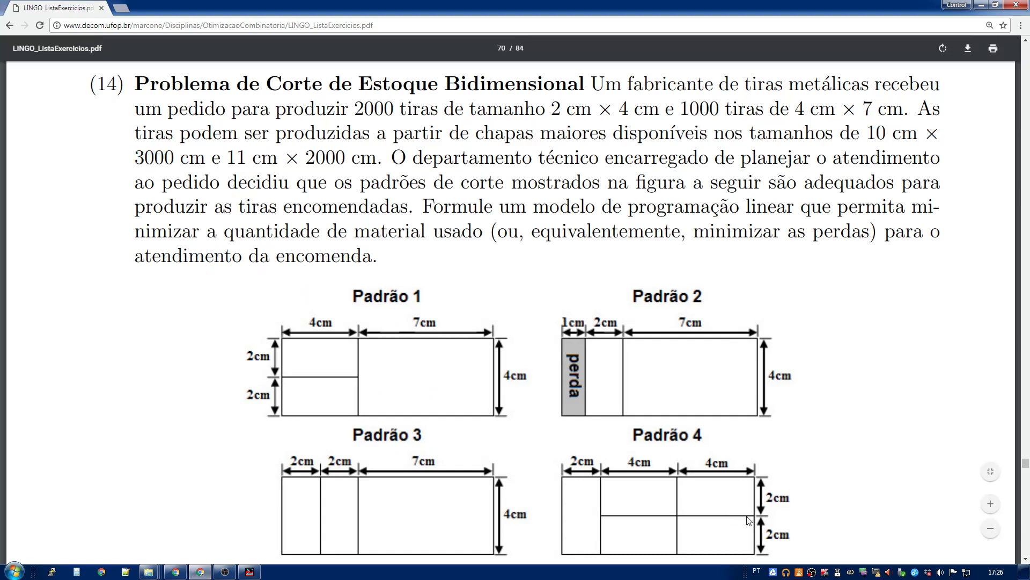
{"action": "scroll", "coordinate": [750, 511], "scroll_direction": "down", "scroll_amount": 5}
{"action": "scroll", "coordinate": [698, 486], "scroll_direction": "up", "scroll_amount": 5}
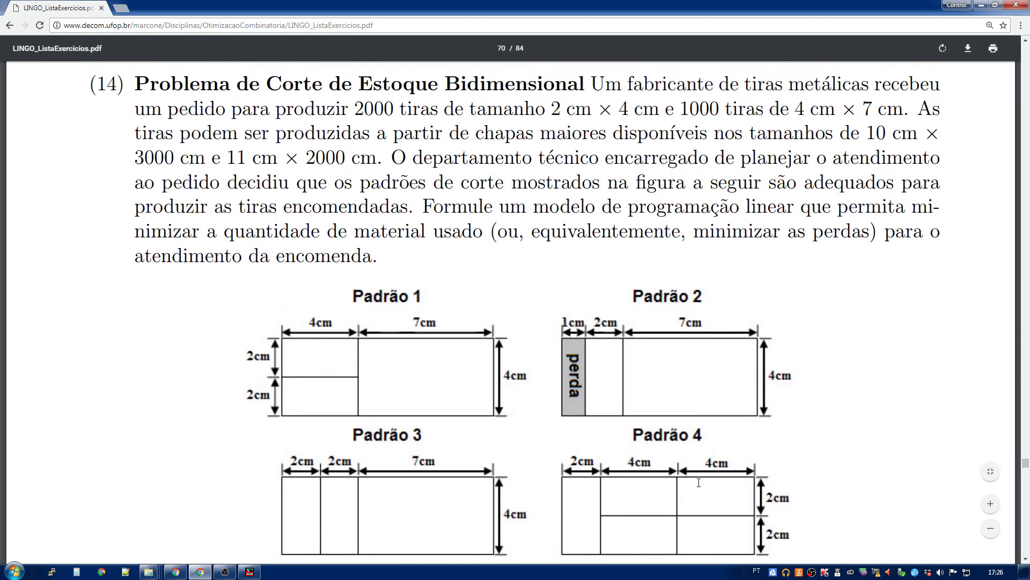